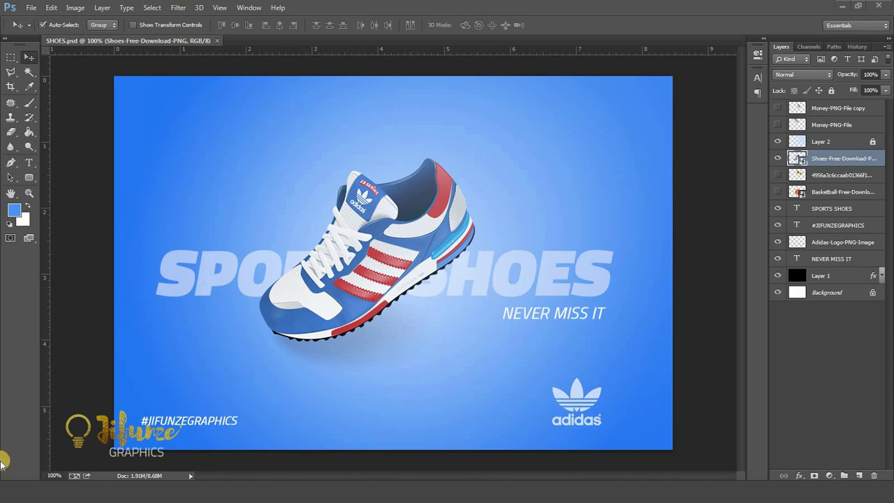
Select the adidas logo layer on the SPORTSSHOES poster and open the File menu.
left_click(577, 395)
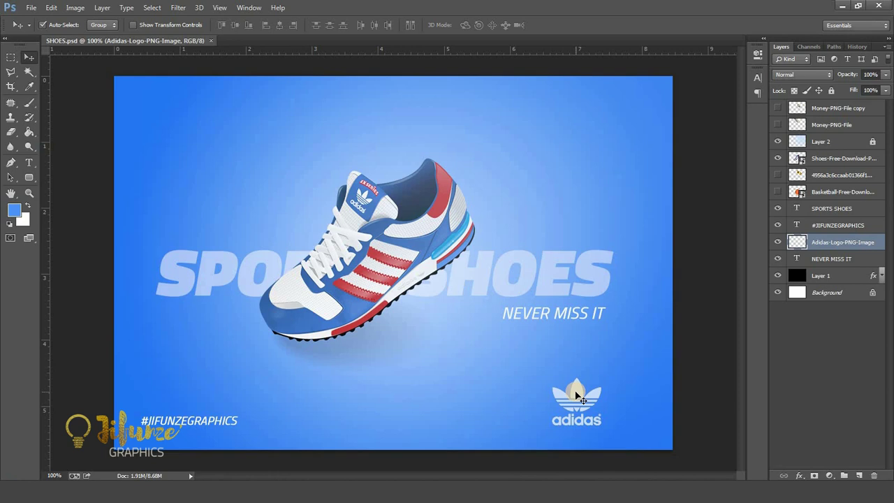
left_click(31, 7)
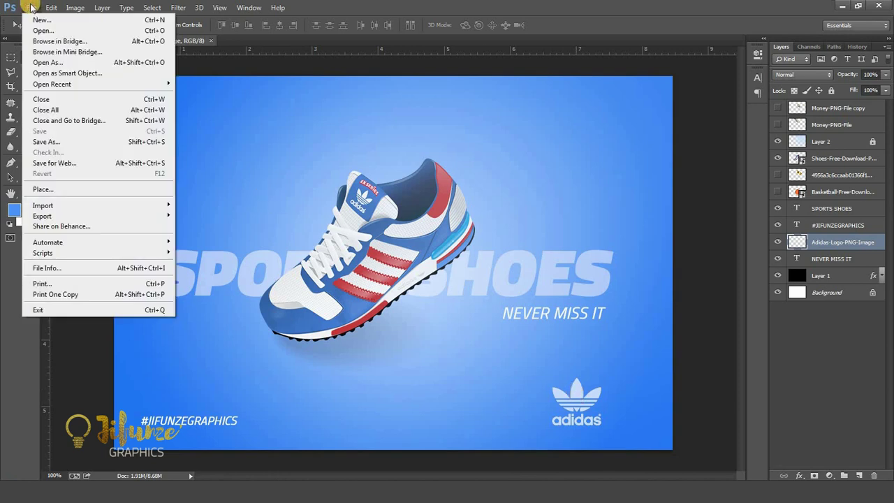
Make Untitled-1, a white RGB document 4000 × 2500 px at 300 pixels/inch.
left_click(46, 19)
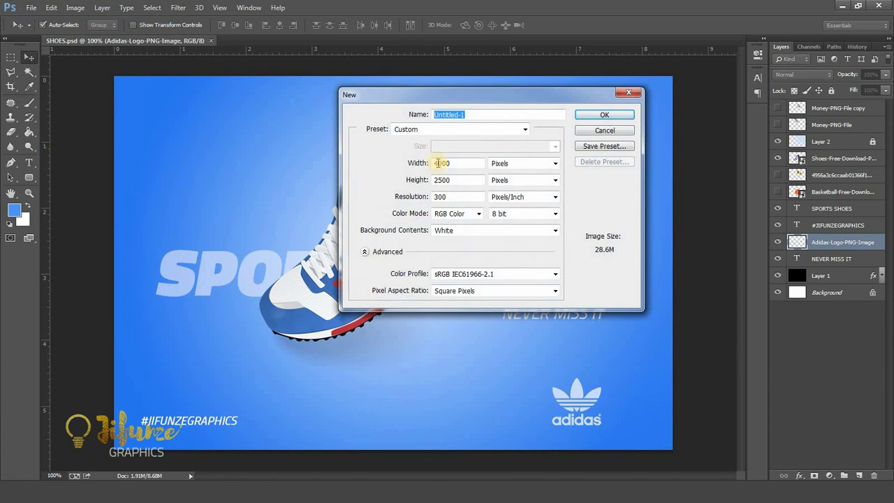
left_click(452, 164)
double_click(454, 165)
left_click(453, 165)
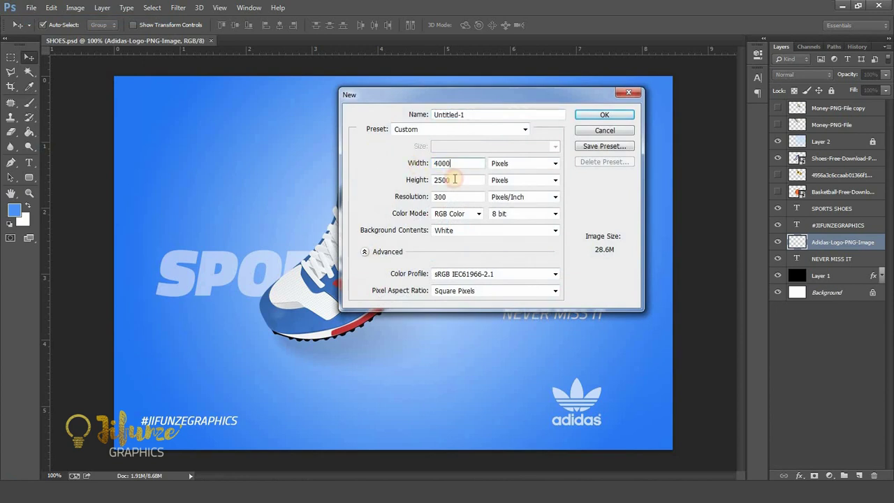
double_click(454, 180)
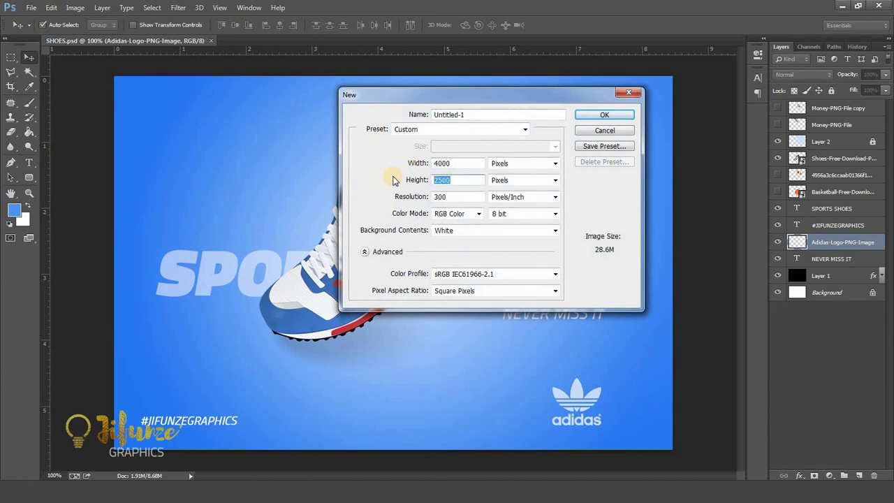
left_click(447, 197)
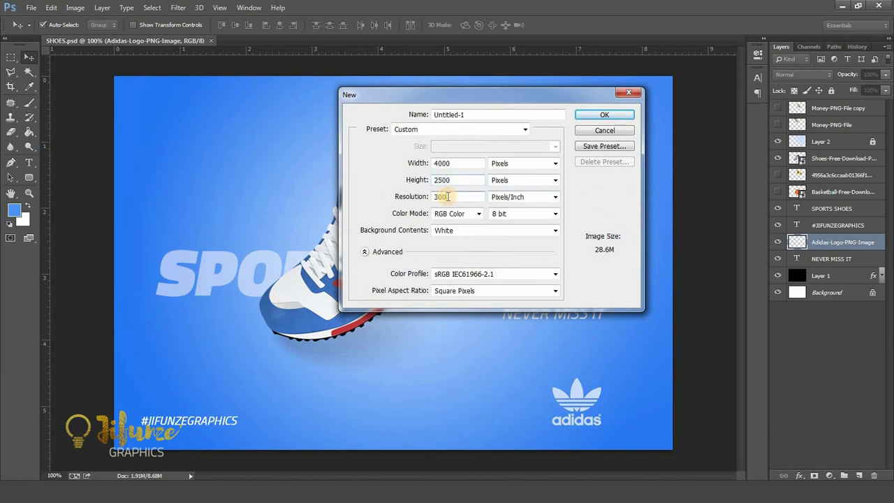
left_click(600, 115)
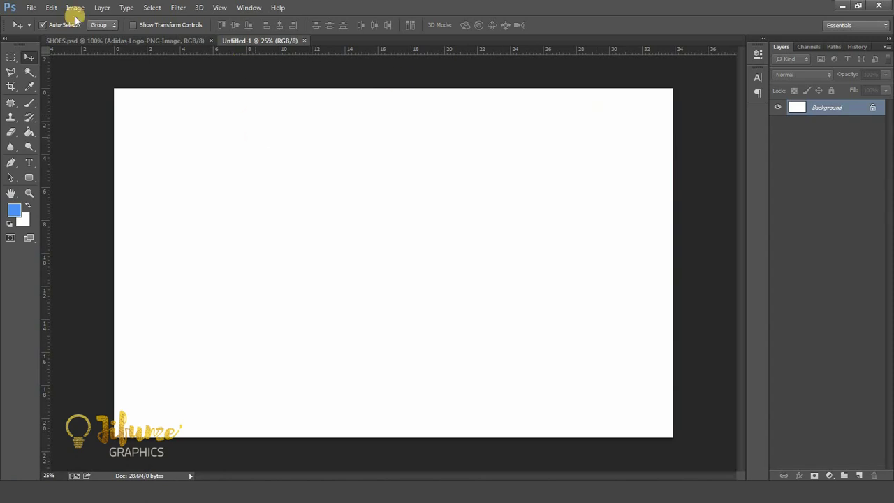
Open the Shoes-Free-Download-PNG image file.
left_click(33, 9)
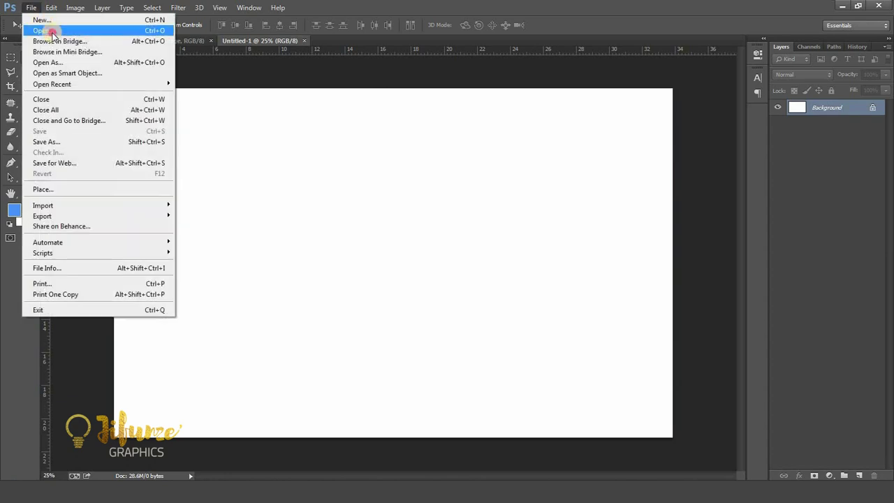
left_click(33, 30)
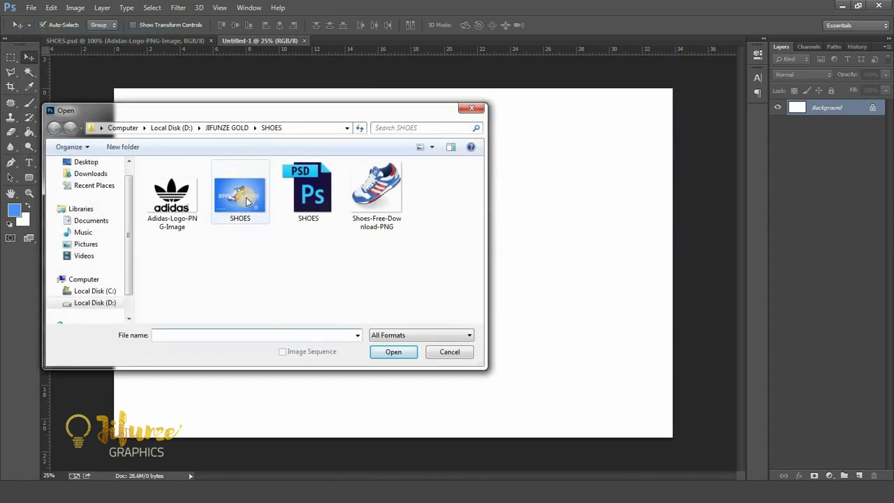
left_click(180, 198)
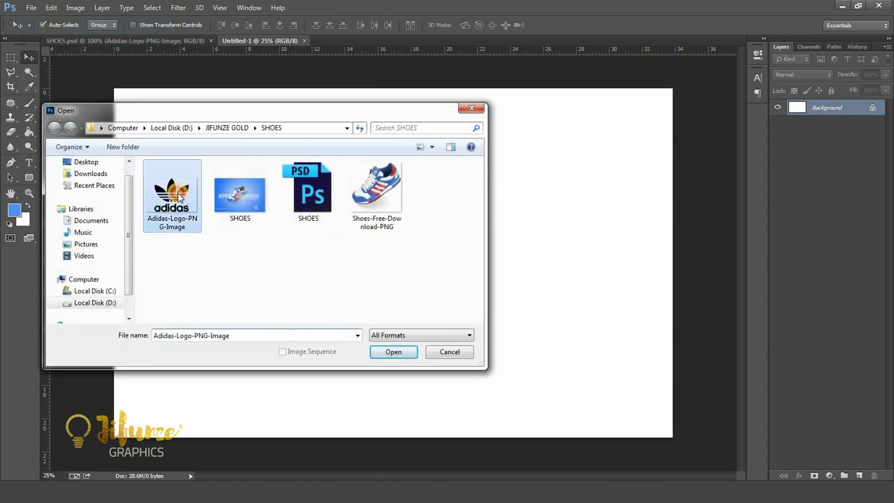
left_click(390, 192)
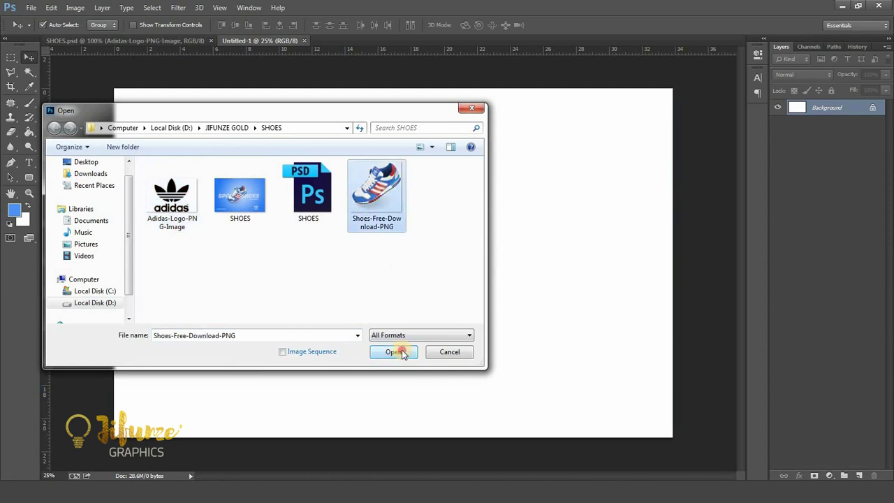
left_click(401, 352)
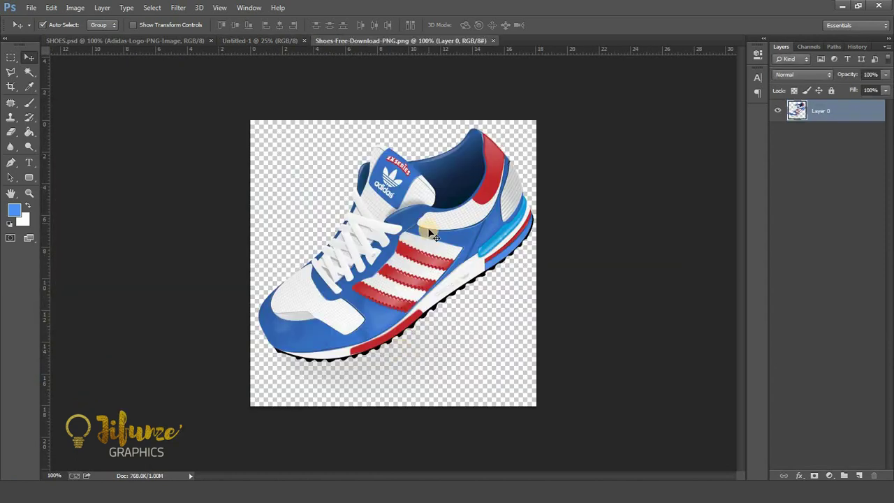
Drag the shoe into Untitled-1 as Layer 1, placed near the canvas centre.
left_click_drag(433, 238, 385, 261)
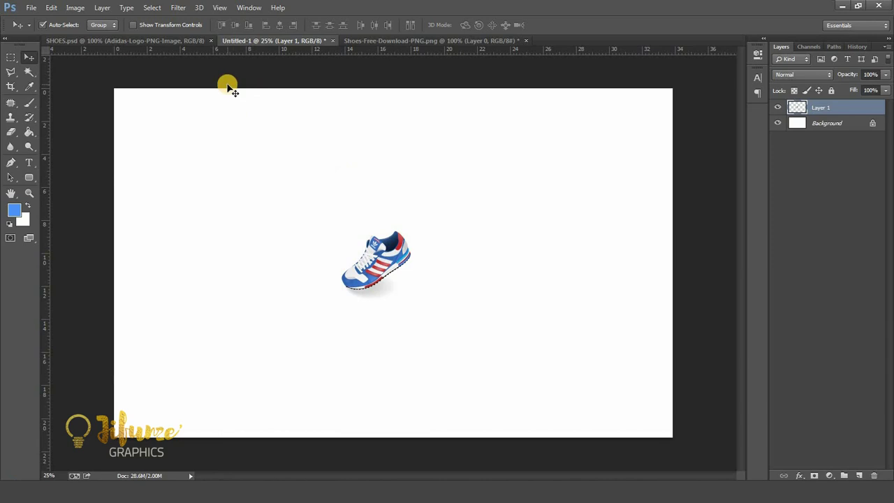
left_click_drag(381, 260, 396, 257)
left_click(75, 8)
Free Transform the shoe up to about 234% and move it near the canvas centre.
left_click(75, 8)
left_click(51, 7)
mouse_move(75, 8)
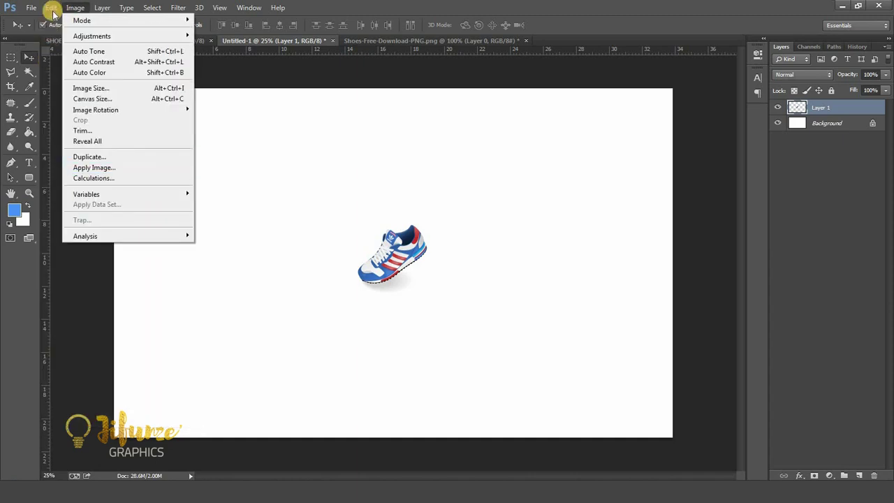
mouse_move(112, 226)
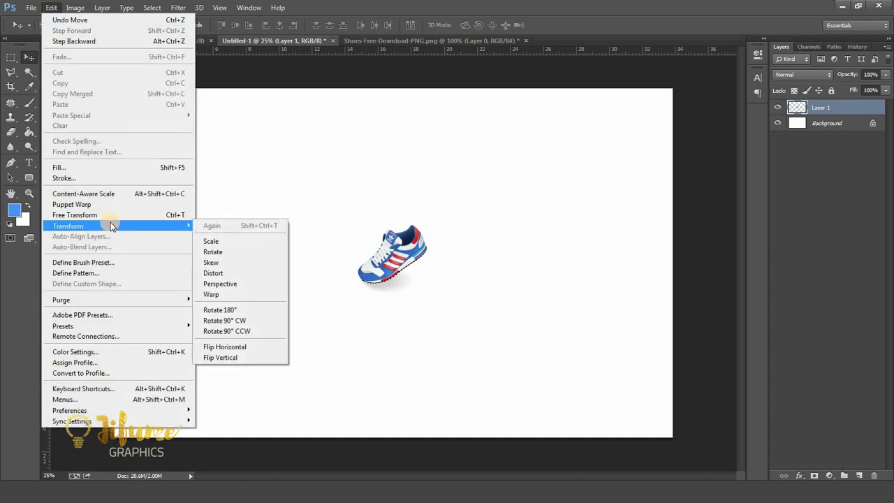
left_click(158, 217)
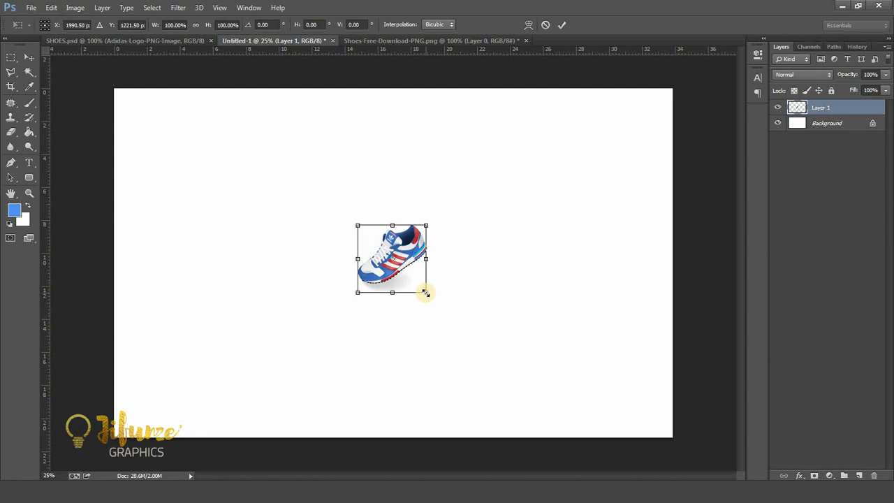
left_click_drag(426, 292, 566, 393)
key("Return")
left_click_drag(466, 292, 396, 254)
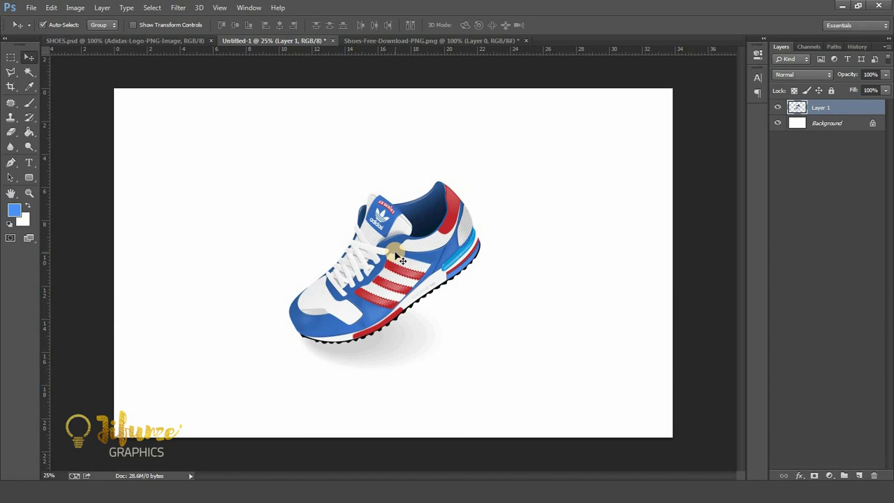
left_click_drag(398, 258, 391, 263)
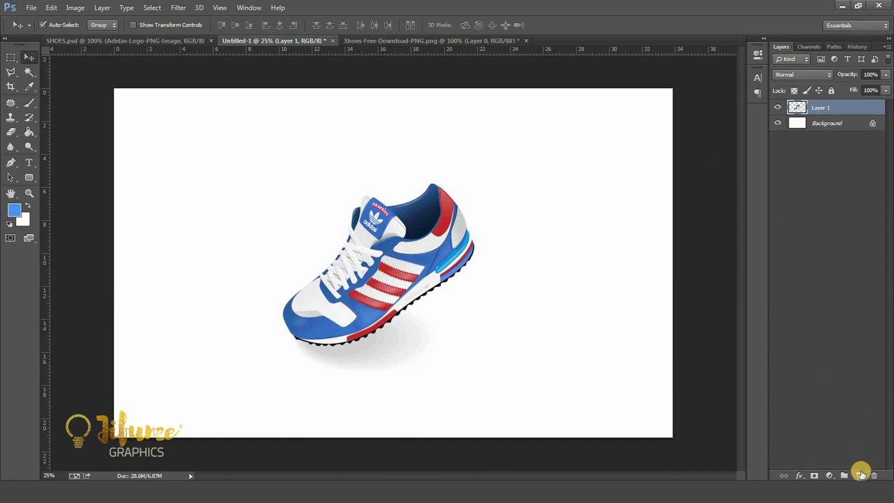
Add Layer 2 beneath the shoe's Layer 1 and fill it solid blue with the Paint Bucket.
left_click(860, 475)
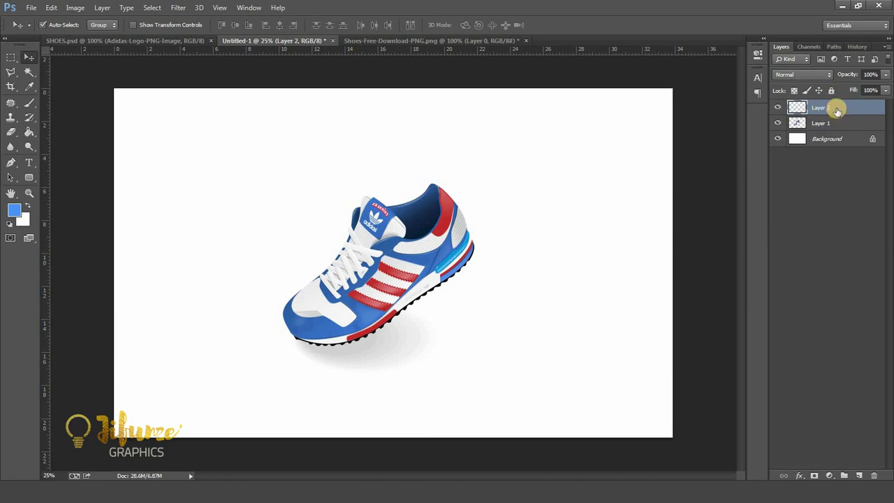
left_click_drag(837, 110, 832, 124)
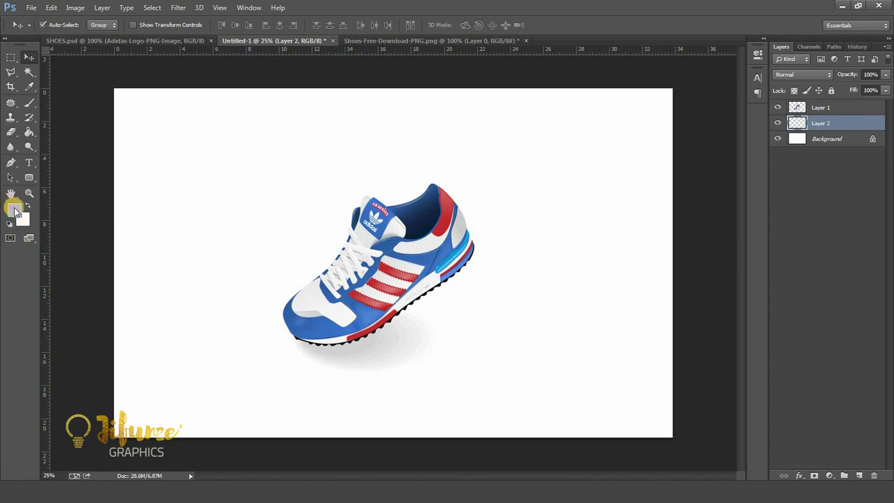
left_click(29, 132)
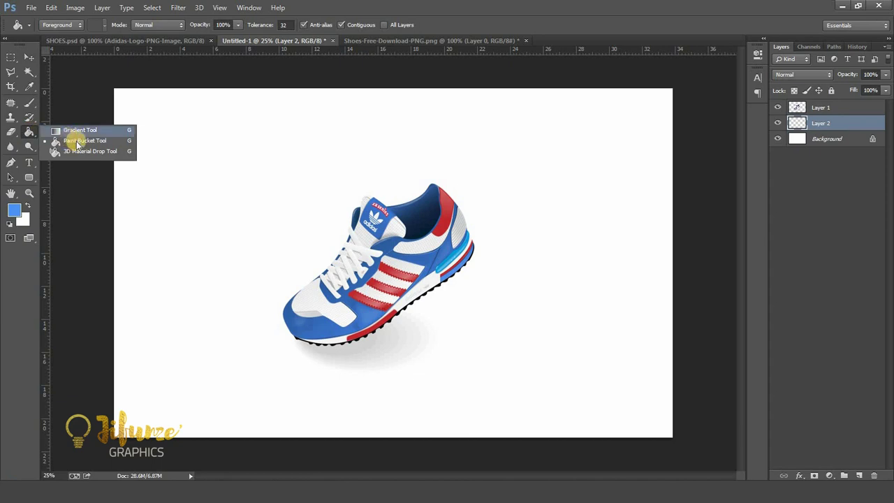
left_click(79, 143)
left_click(241, 176)
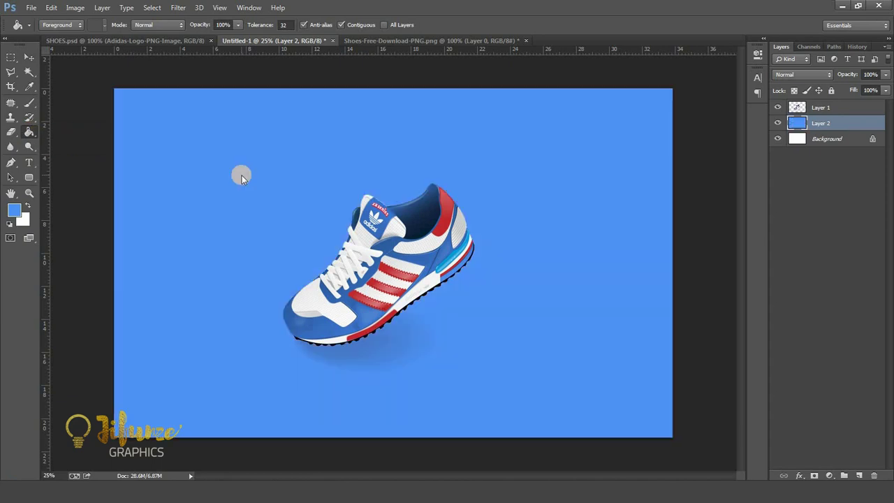
Reposition the shoe on the blue background, then select Layer 2.
left_click(29, 57)
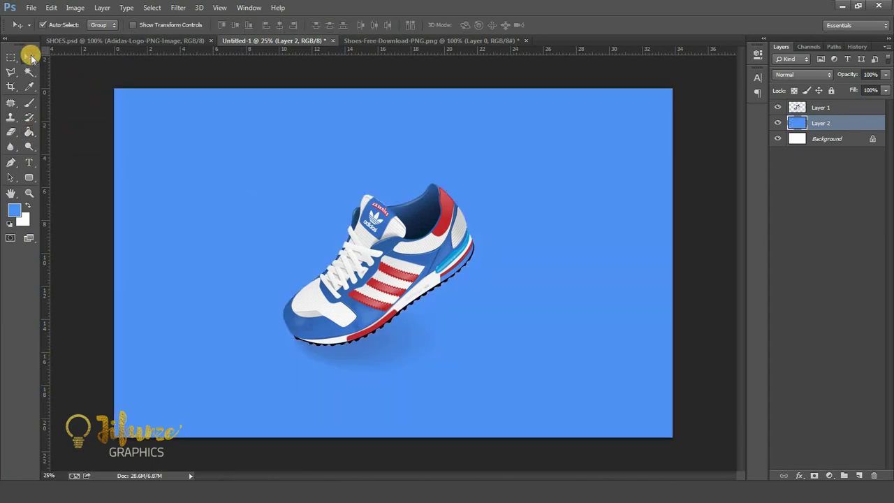
left_click_drag(392, 265, 390, 259)
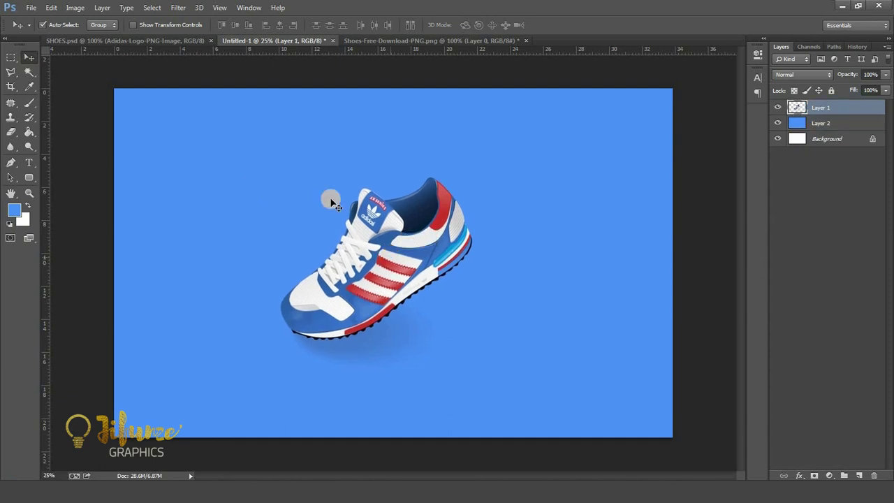
left_click(836, 123)
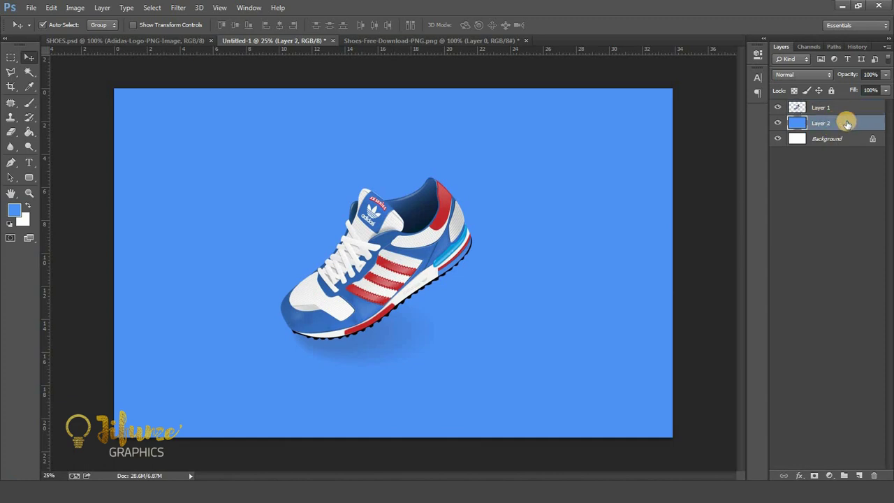
Give Layer 2 a black-to-white linear Gradient Overlay at 90° and open its Gradient Editor.
right_click(847, 123)
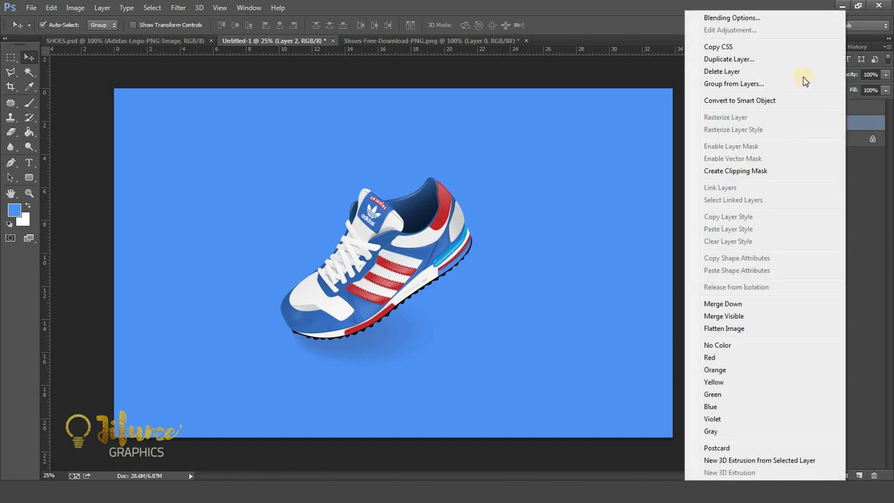
left_click(757, 19)
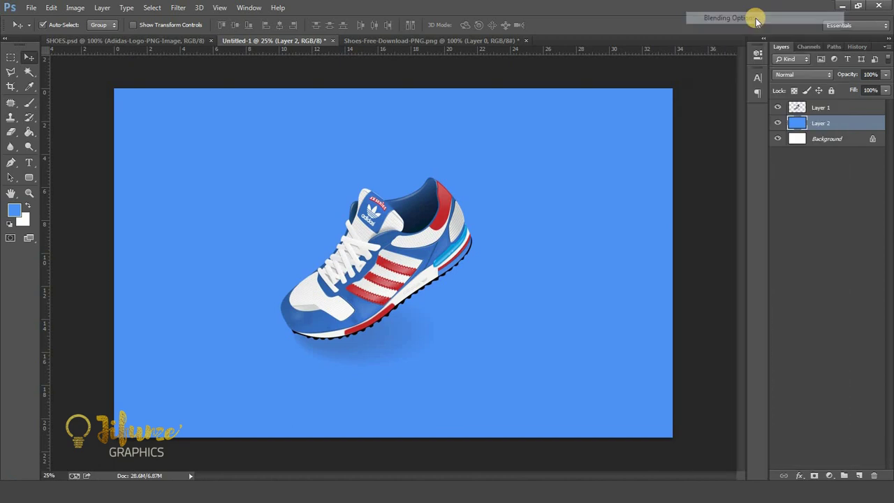
left_click_drag(601, 93, 600, 81)
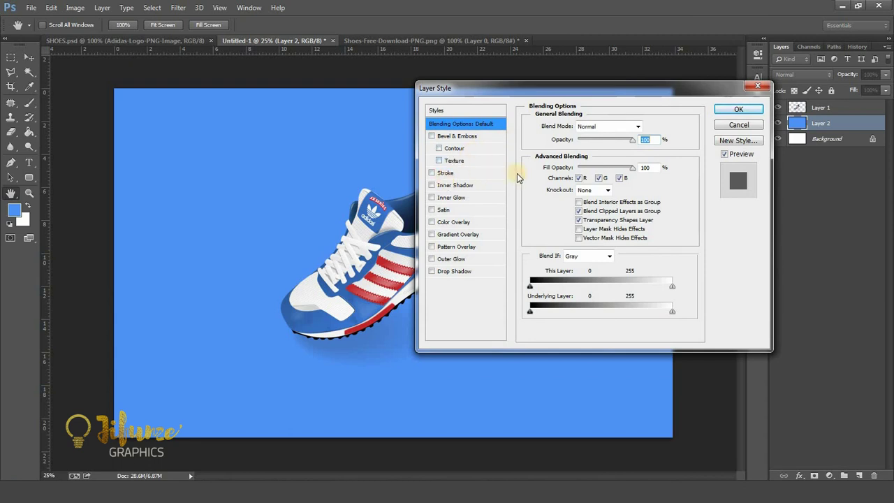
left_click(467, 234)
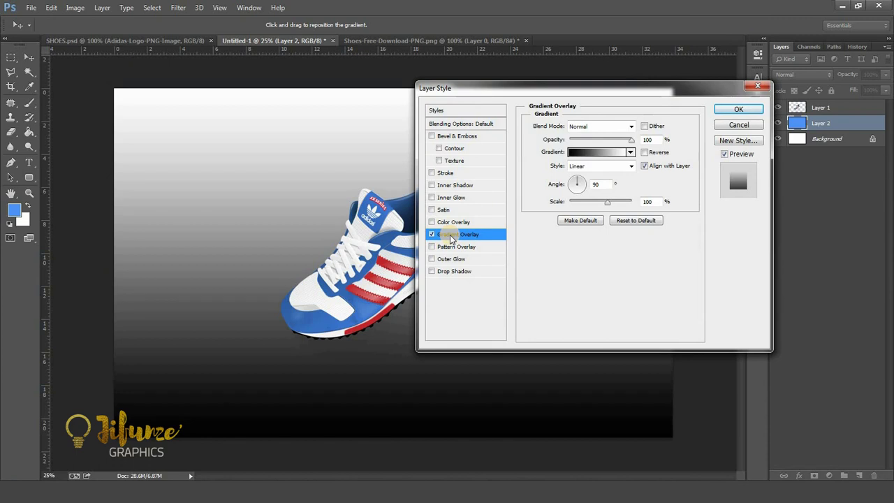
left_click(595, 152)
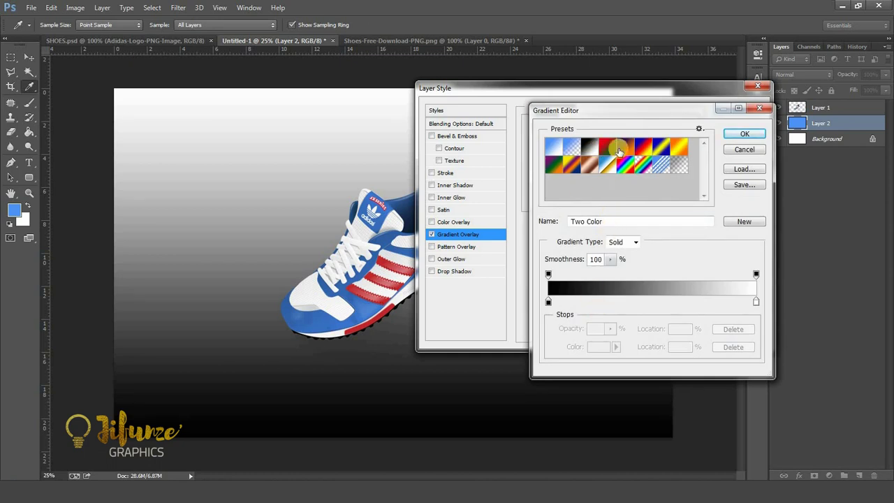
left_click_drag(630, 111, 623, 112)
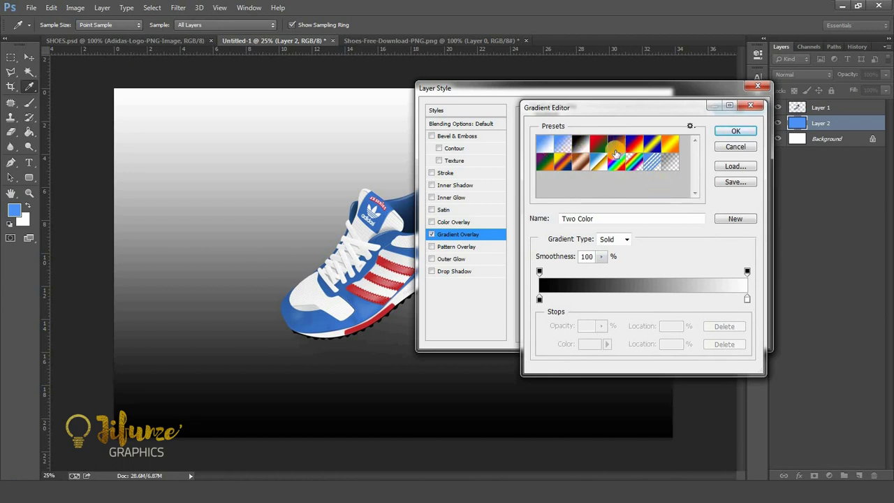
Set the gradient's left colour stop to bright sky blue #00aeff.
left_click_drag(634, 160, 636, 172)
left_click(539, 300)
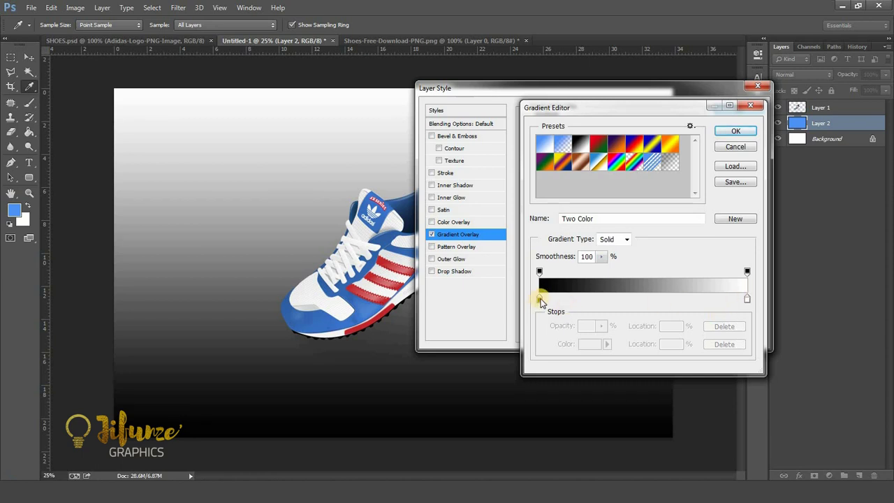
left_click(539, 301)
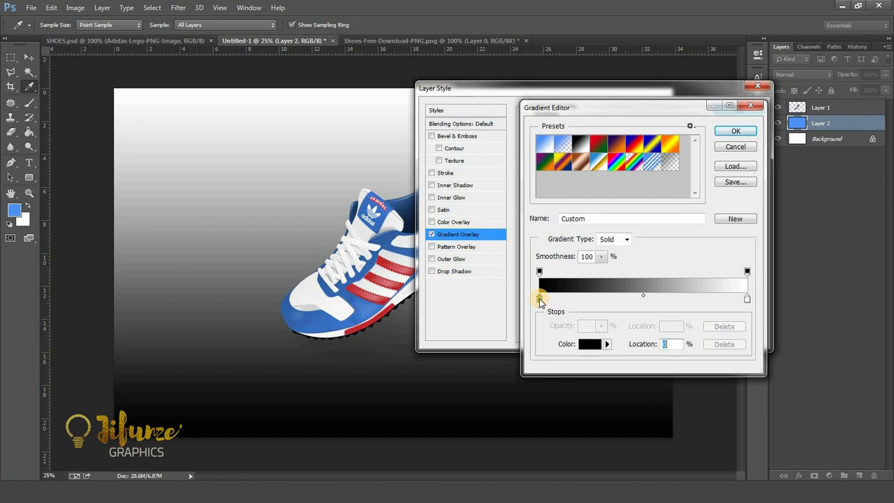
left_click(590, 345)
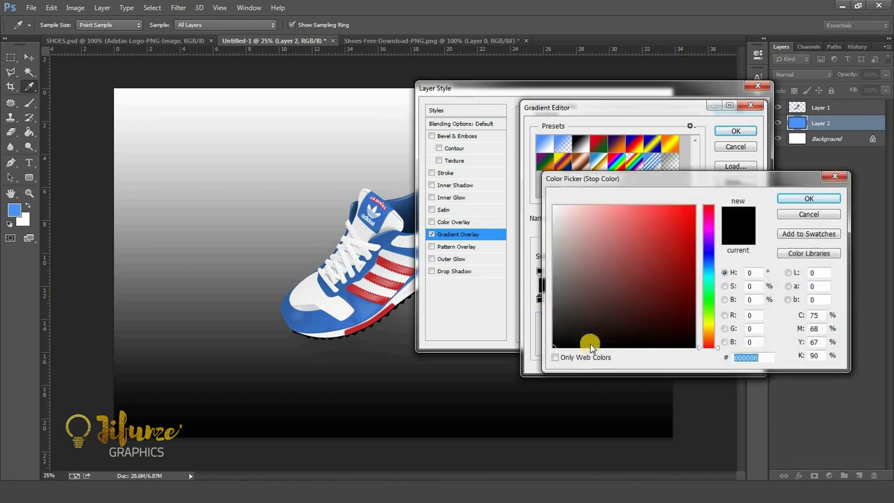
left_click(709, 269)
mouse_move(661, 212)
left_mouse_down()
mouse_move(653, 202)
mouse_move(665, 196)
mouse_move(702, 201)
left_mouse_up()
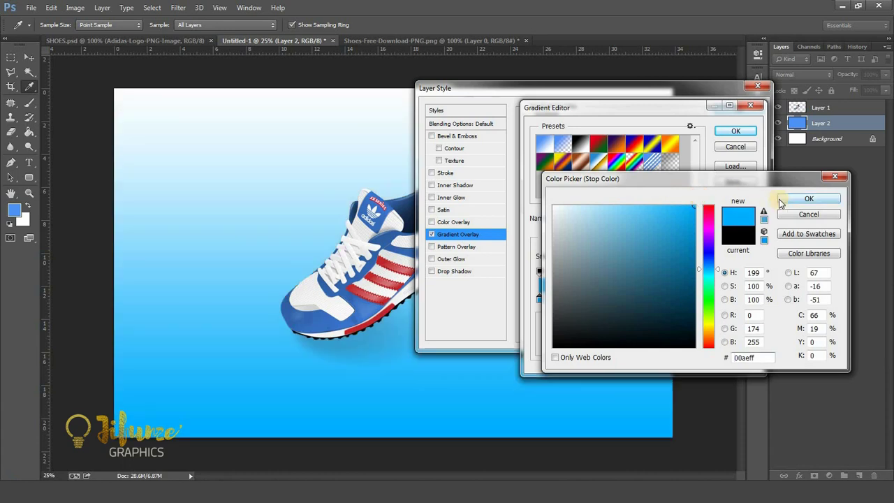
left_click(792, 200)
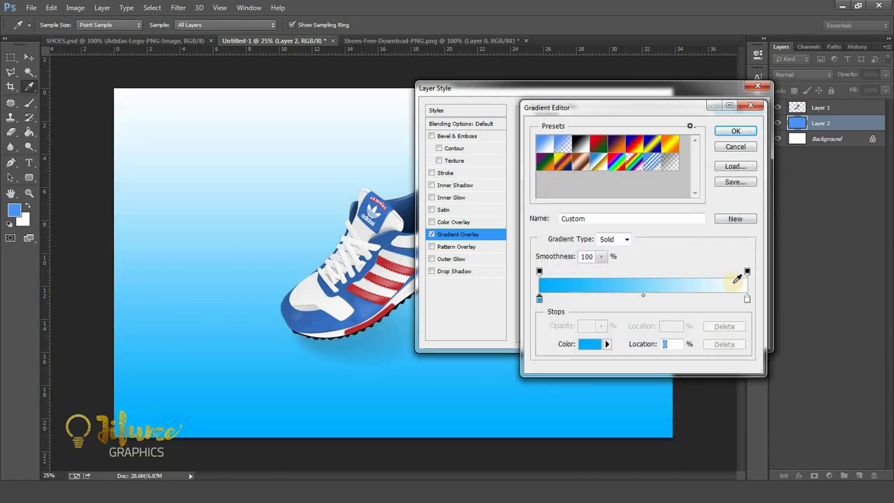
Set the right colour stop to medium blue #5999f8 and accept the gradient.
left_click(748, 300)
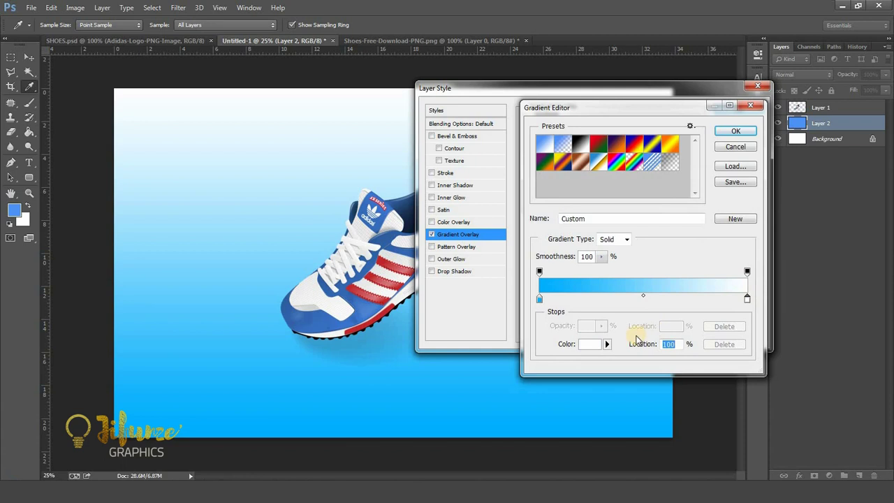
left_click(592, 344)
mouse_move(675, 278)
left_mouse_down()
mouse_move(509, 184)
mouse_move(513, 192)
left_mouse_up()
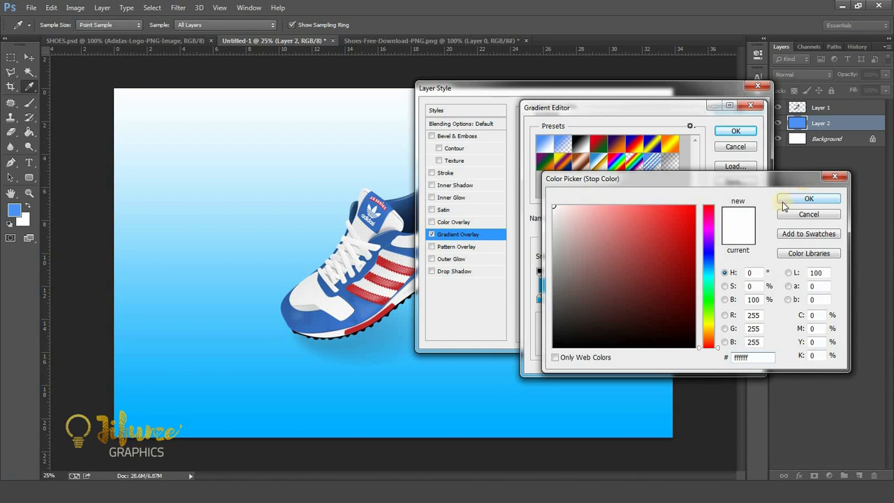
left_click(305, 230)
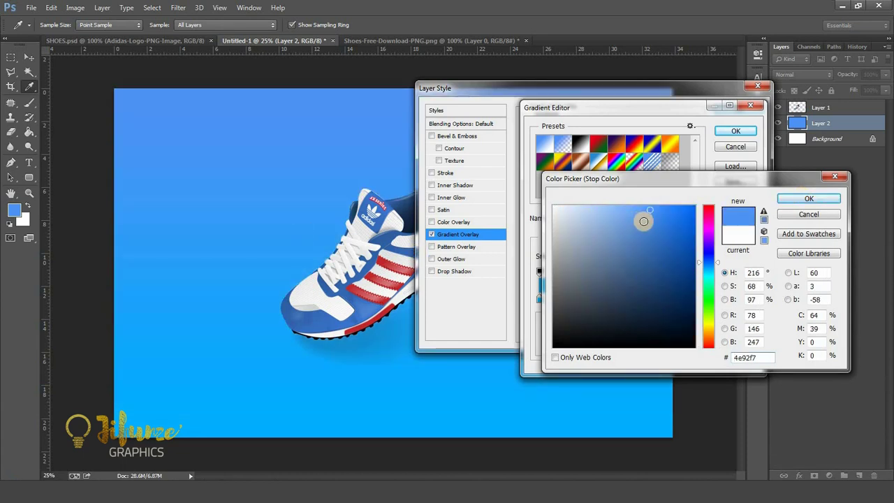
mouse_move(646, 213)
left_mouse_down()
mouse_move(626, 208)
mouse_move(644, 209)
left_mouse_up()
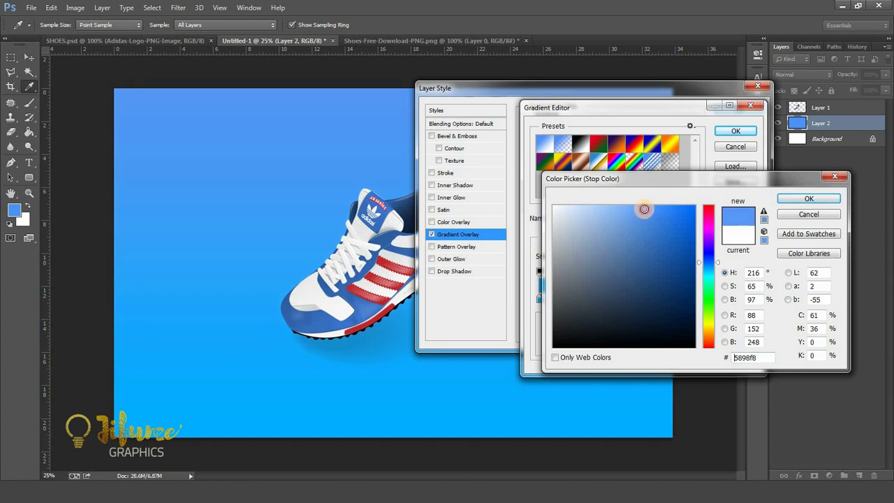
left_click(802, 199)
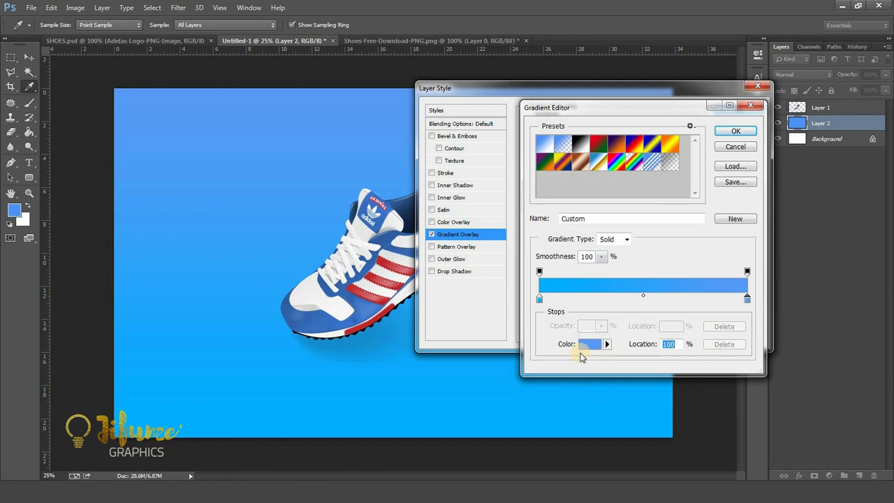
left_click(737, 132)
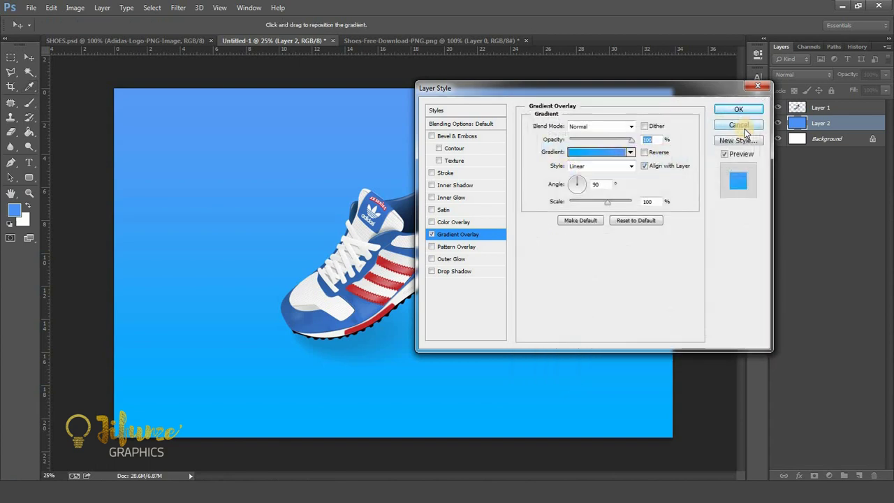
Switch the Gradient Overlay style to Radial and reopen the Gradient Editor.
left_click(631, 166)
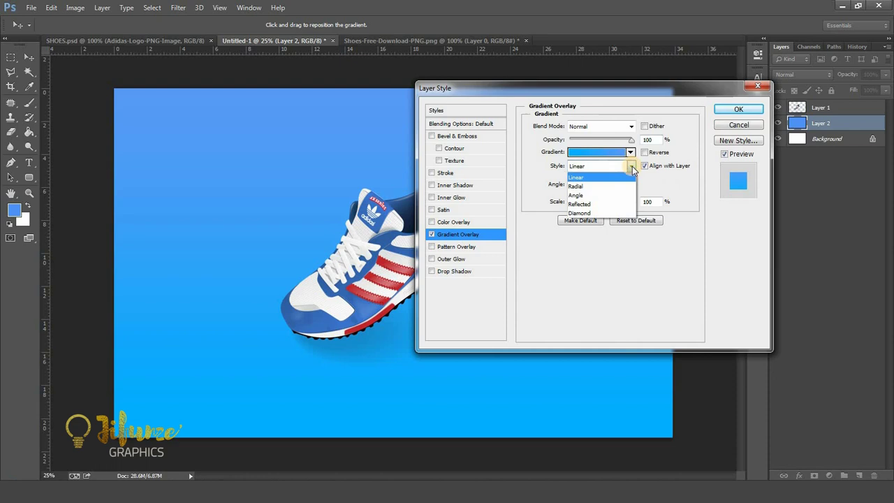
left_click(599, 186)
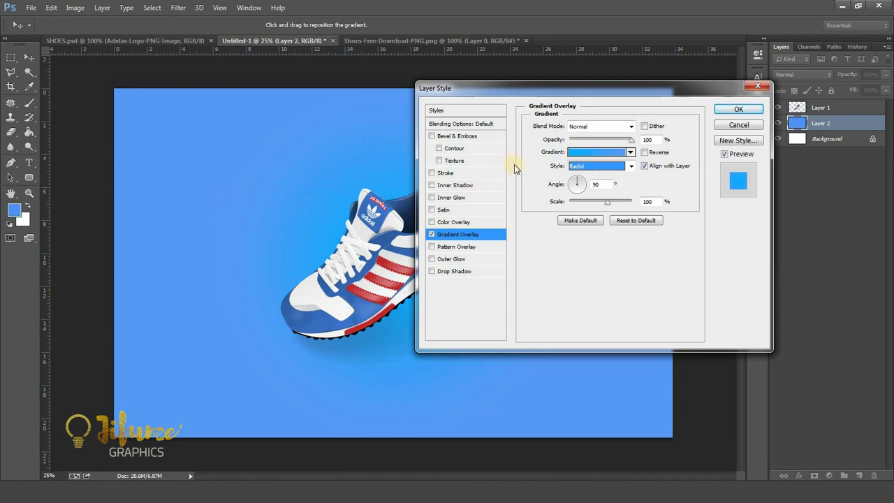
left_click(605, 152)
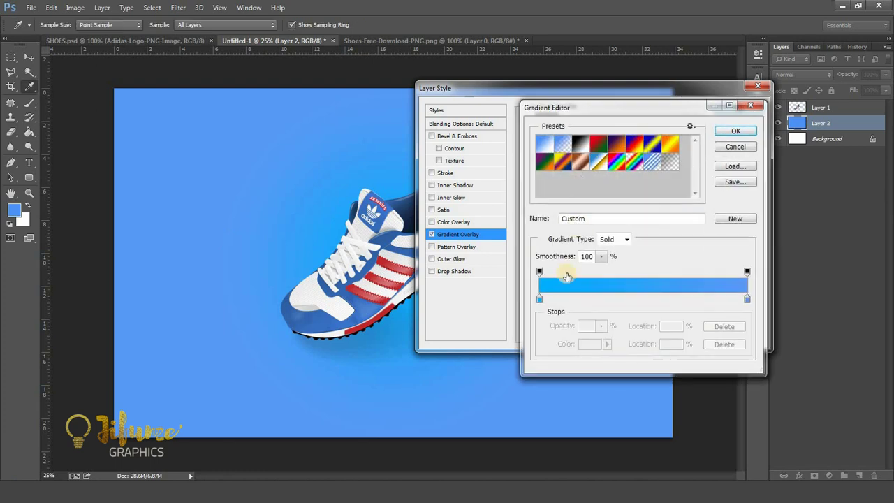
Set the right colour stop to white #ffffff, accept the gradient, and tick Reverse.
left_click(747, 298)
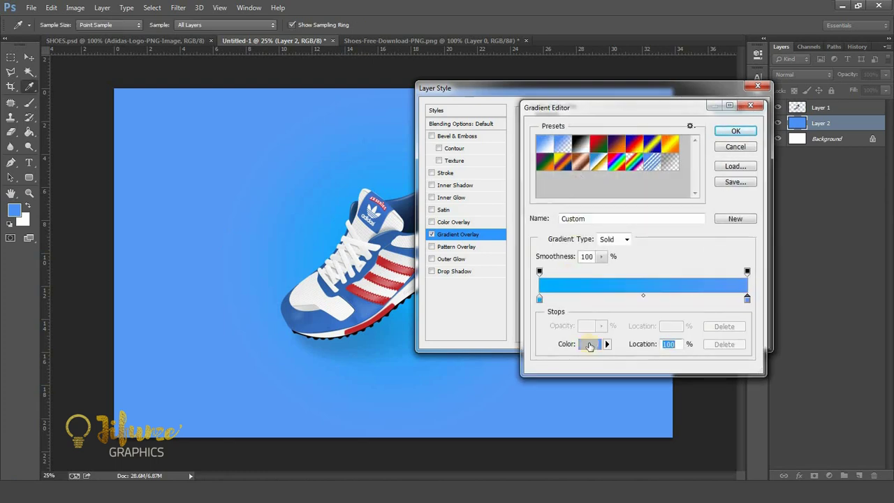
left_click(591, 344)
left_click(485, 141)
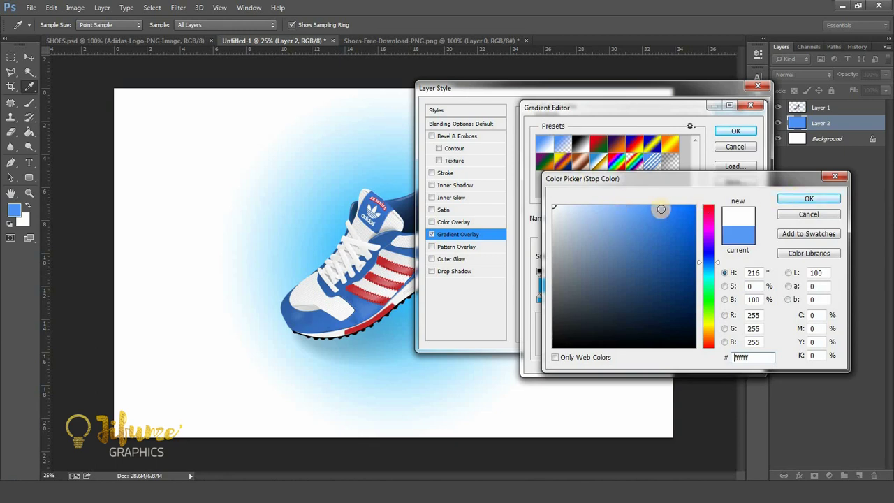
left_click(638, 211)
left_click_drag(637, 210, 479, 169)
left_click(789, 202)
left_click(732, 132)
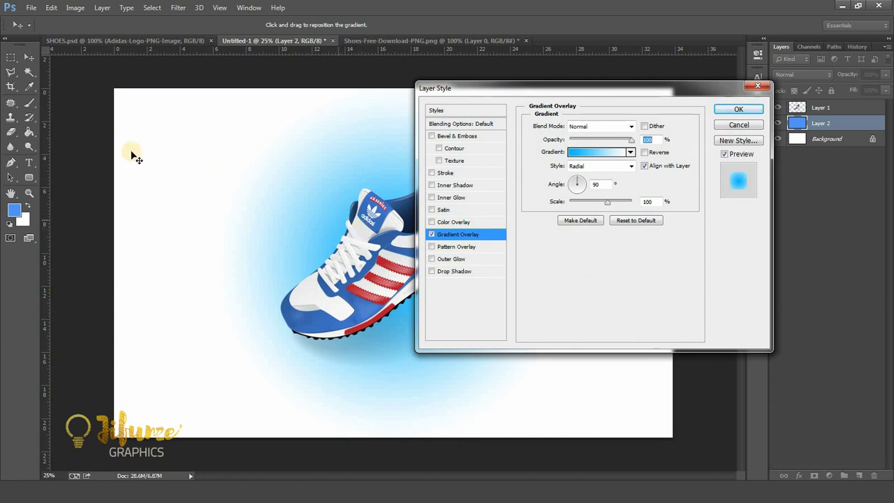
left_click(645, 153)
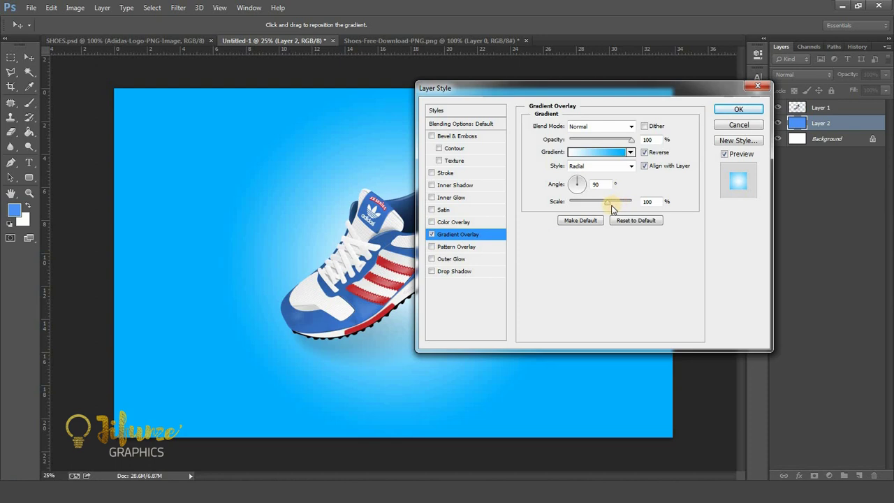
Raise the gradient Scale to 150% to enlarge the white glow behind the shoe.
left_click_drag(614, 206, 648, 208)
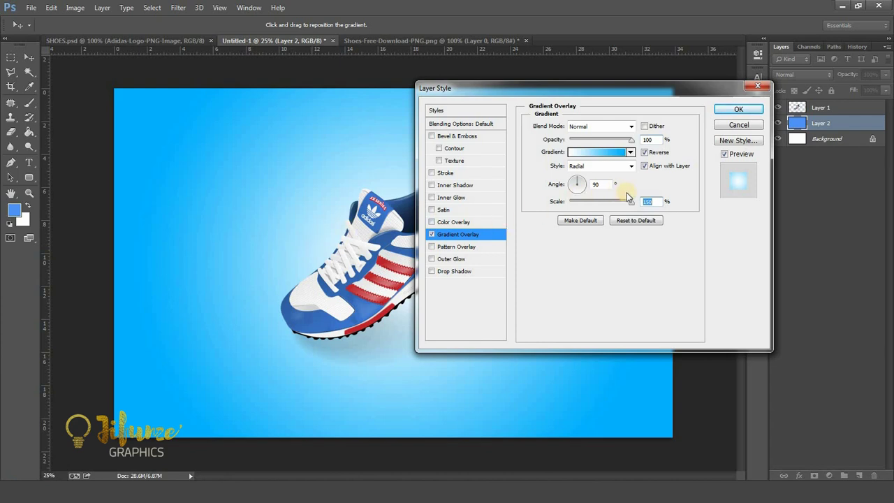
left_click_drag(631, 204, 643, 201)
Set the glow gradient's right colour stop to pale blue #b6d2fc.
left_click(602, 153)
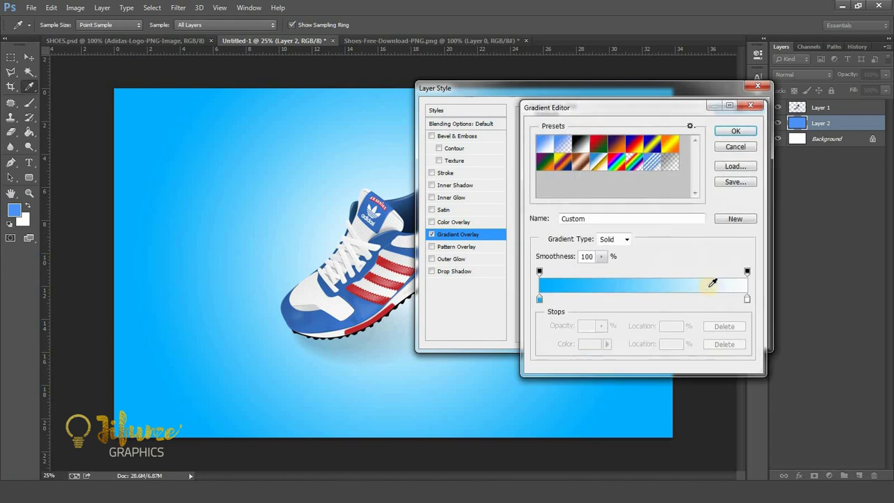
left_click(748, 300)
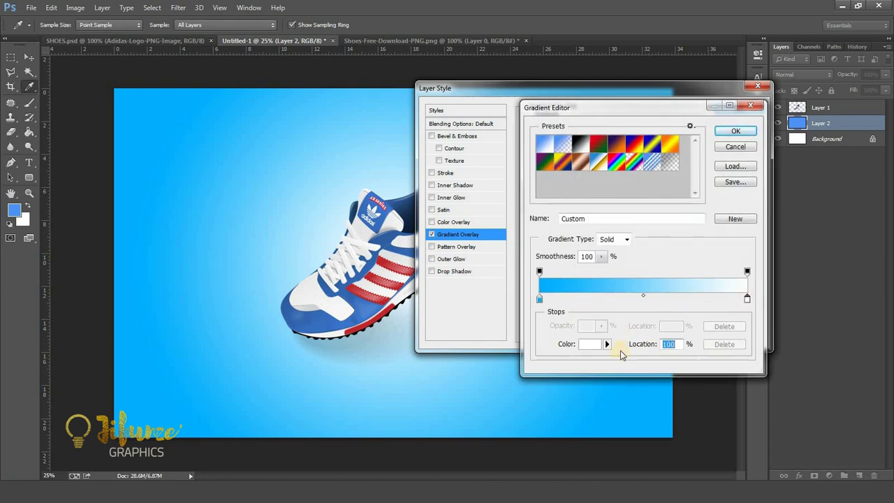
left_click(599, 348)
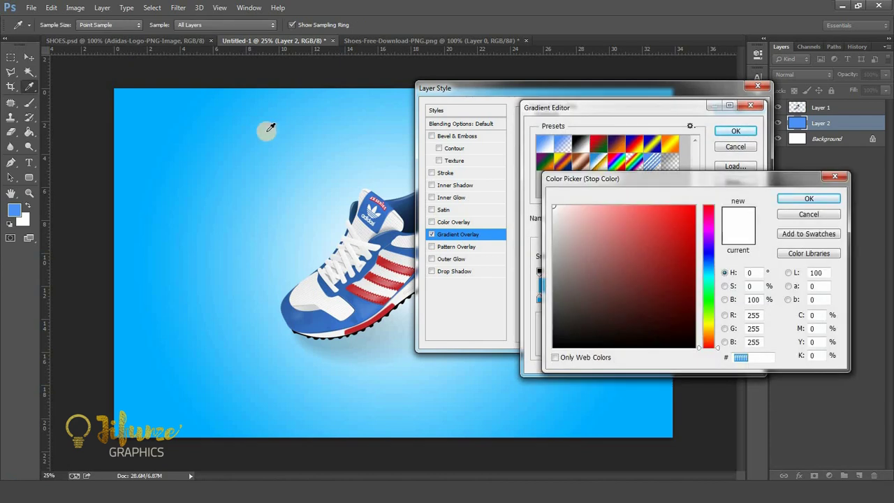
left_click(227, 141)
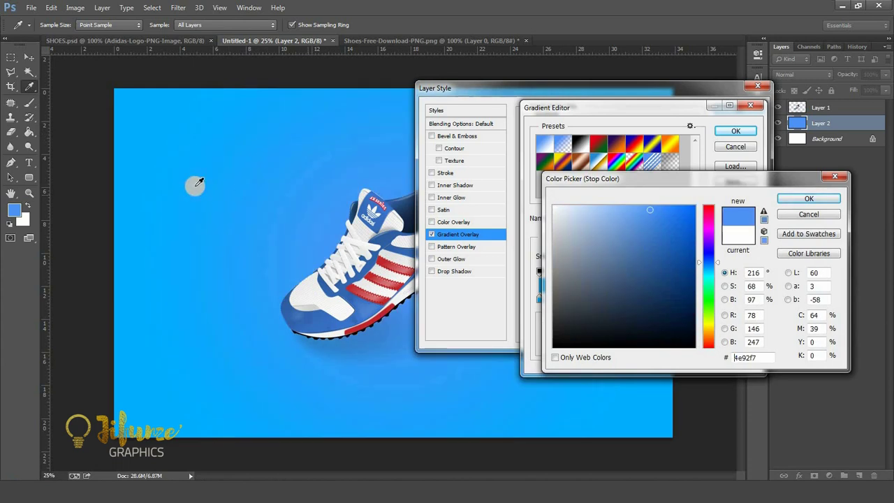
left_click_drag(619, 220, 601, 209)
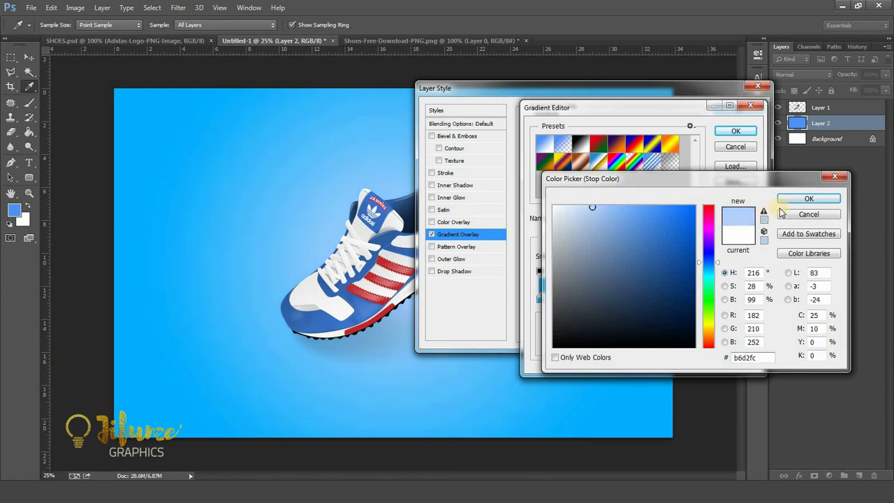
left_click(810, 198)
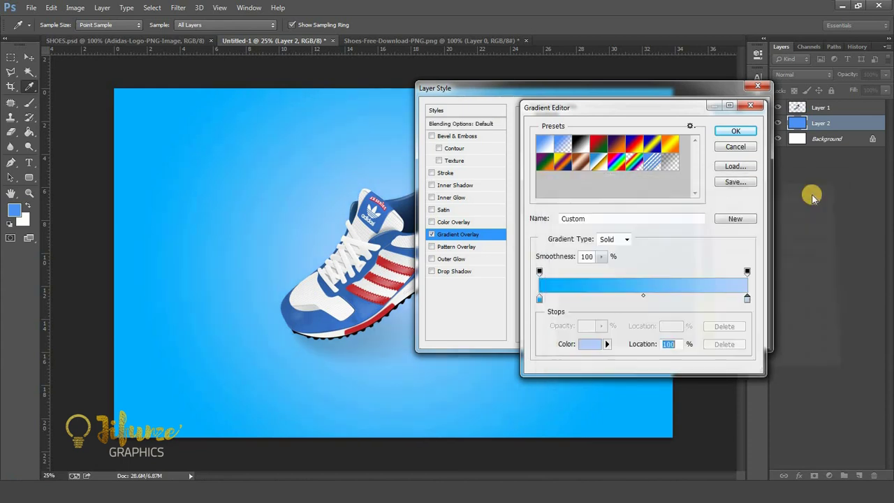
Apply the gradient overlay to Layer 2 and move the shoe to the poster centre.
left_click(735, 131)
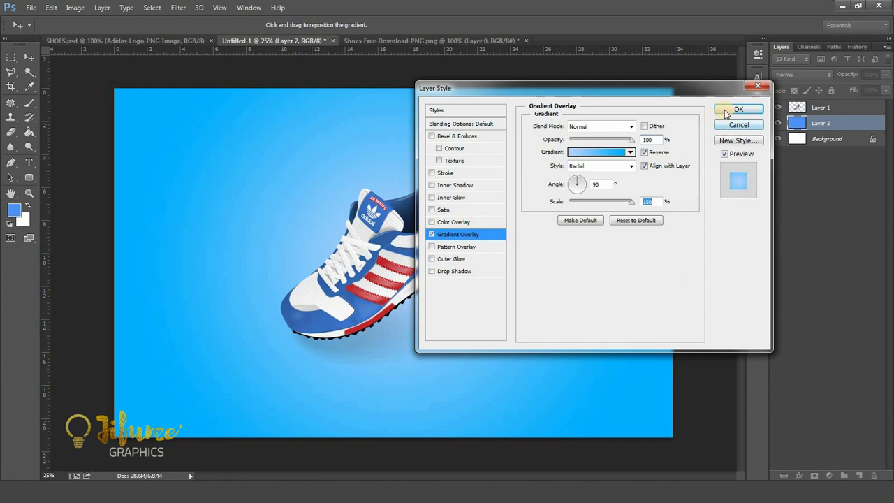
left_click(737, 109)
mouse_move(417, 245)
left_mouse_down()
mouse_move(436, 219)
mouse_move(415, 256)
mouse_move(441, 220)
mouse_move(417, 244)
mouse_move(395, 246)
mouse_move(412, 241)
mouse_move(418, 252)
left_mouse_up()
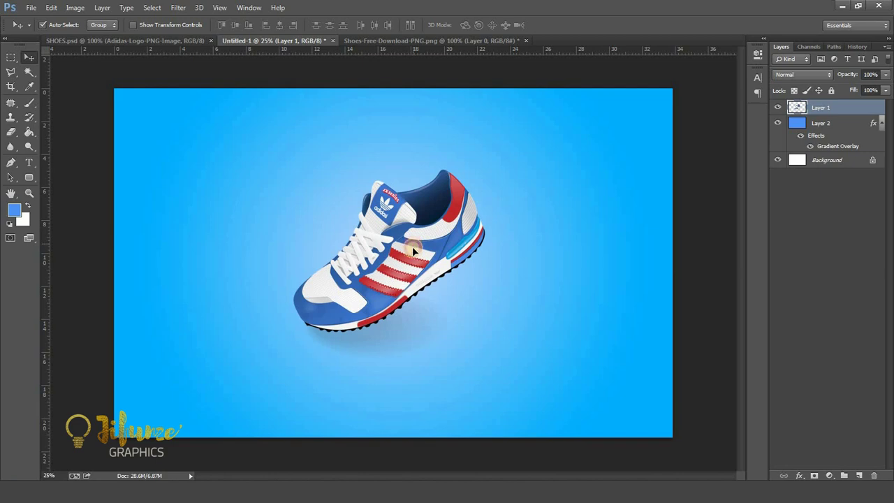
Undo the last move, nudge the shoe slightly left, and check the SHOES.psd reference.
key("ctrl+z")
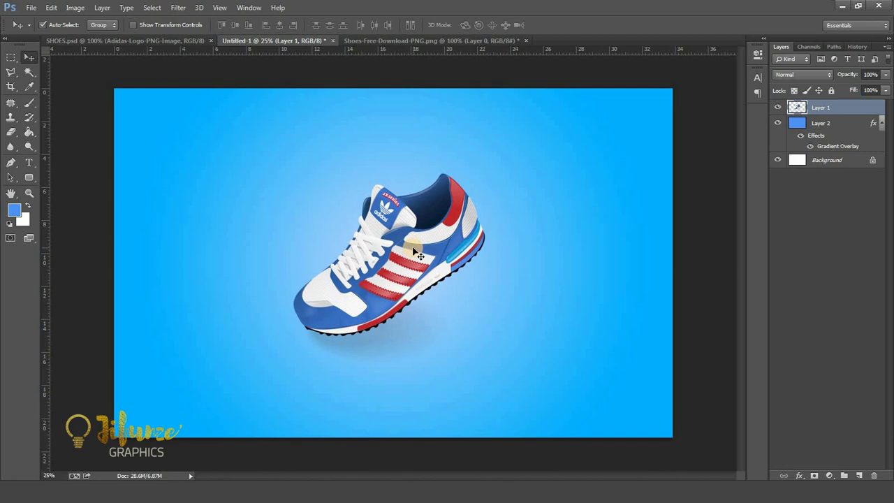
left_click_drag(417, 256, 411, 250)
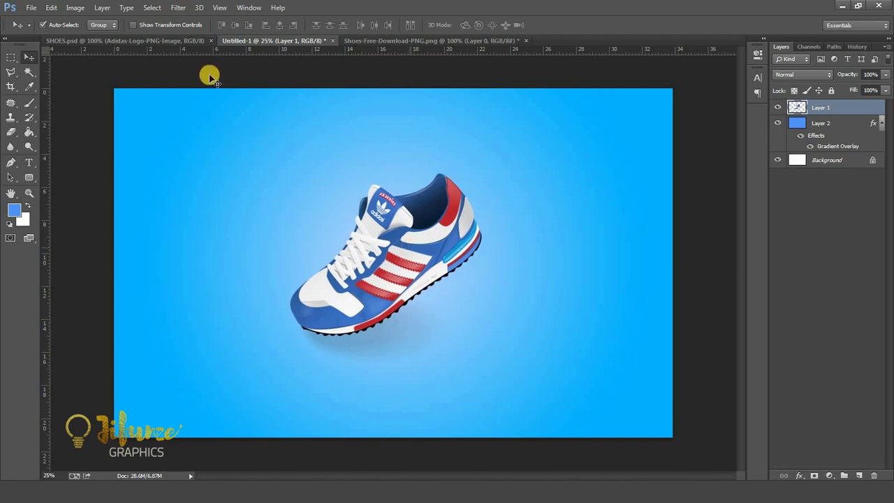
left_click(149, 42)
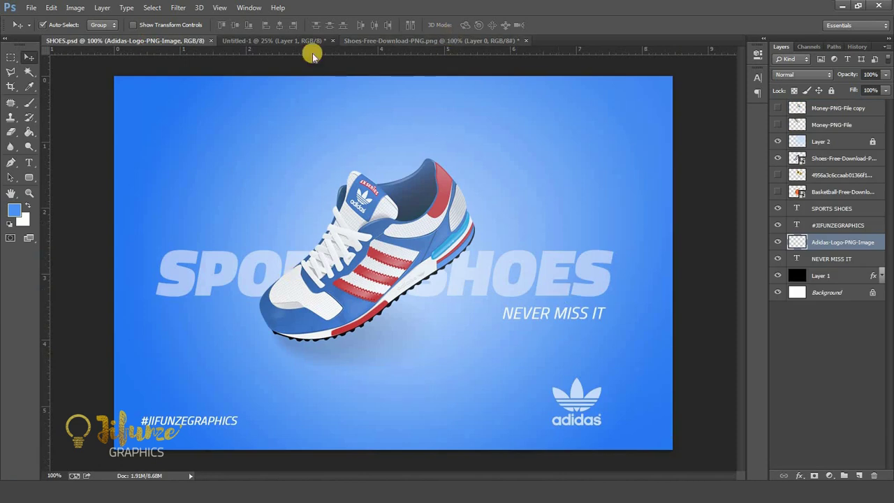
left_click(286, 42)
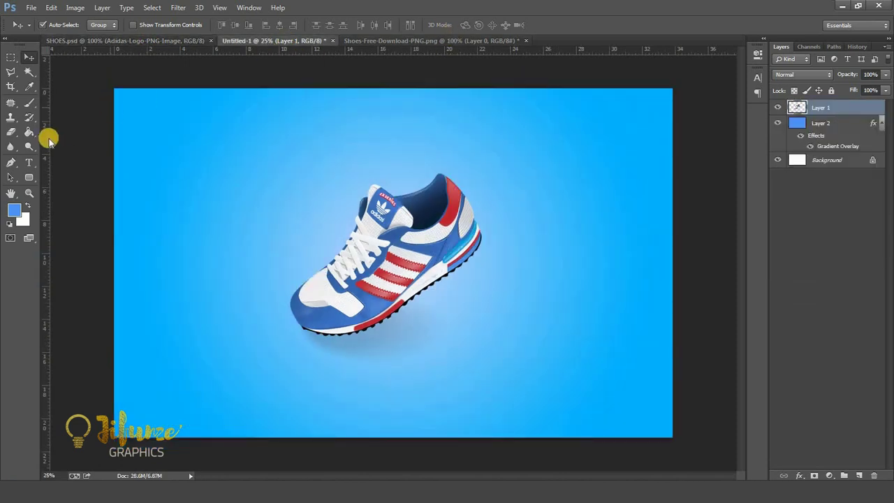
left_click(28, 162)
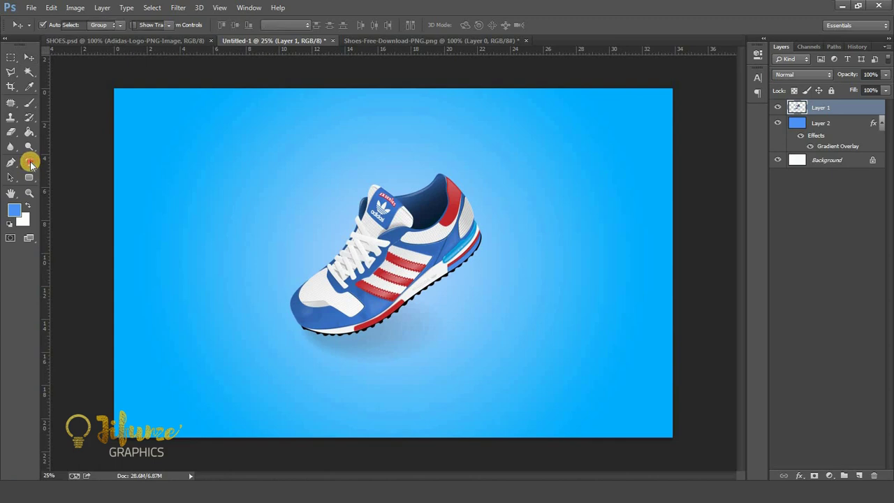
Type the SPORTSSHOES headline and move it to the canvas centre over the shoe.
left_click(223, 236)
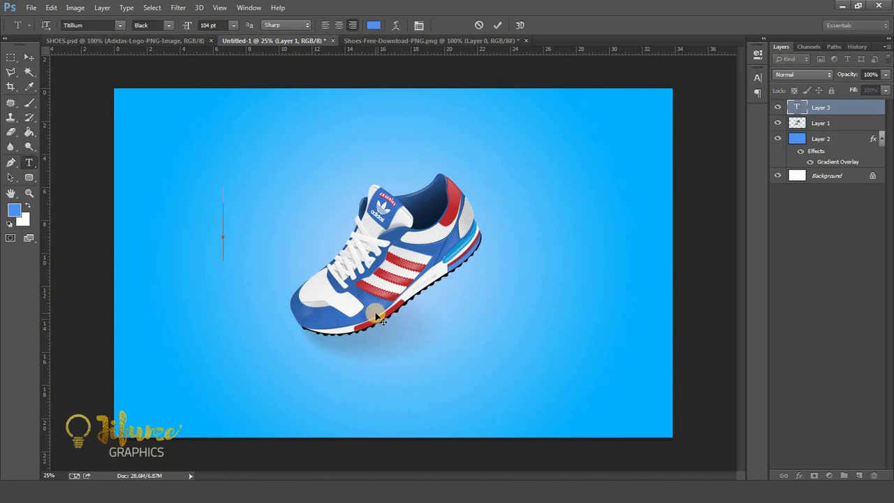
type("B")
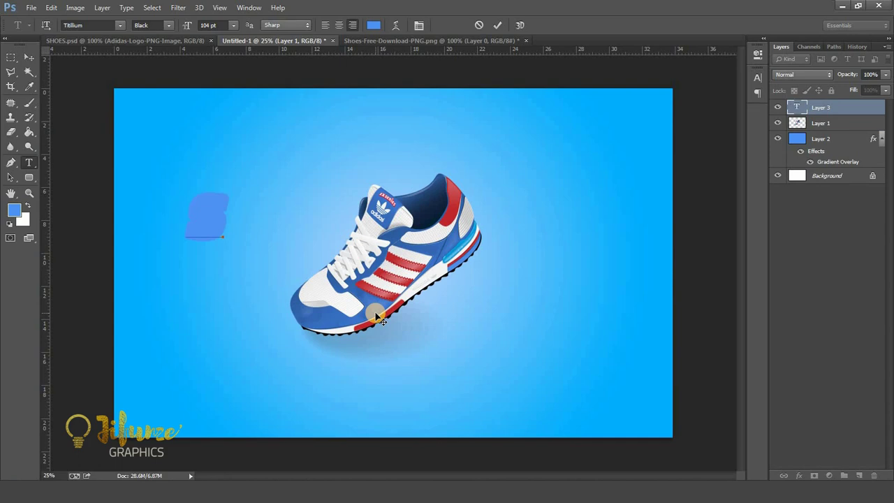
type("T")
left_click_drag(289, 371, 639, 419)
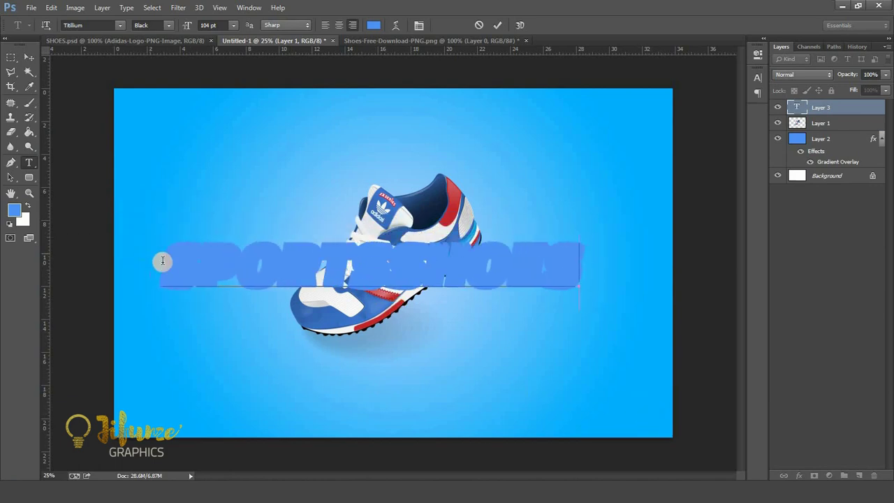
Select the headline text and pick light grey #e5e5e5 as its colour.
left_click_drag(162, 261, 585, 243)
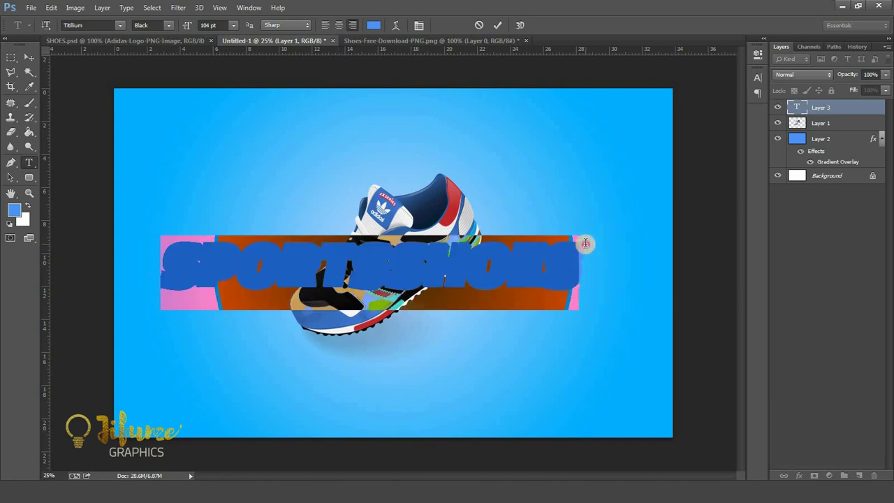
left_click(374, 25)
left_click_drag(572, 243, 552, 220)
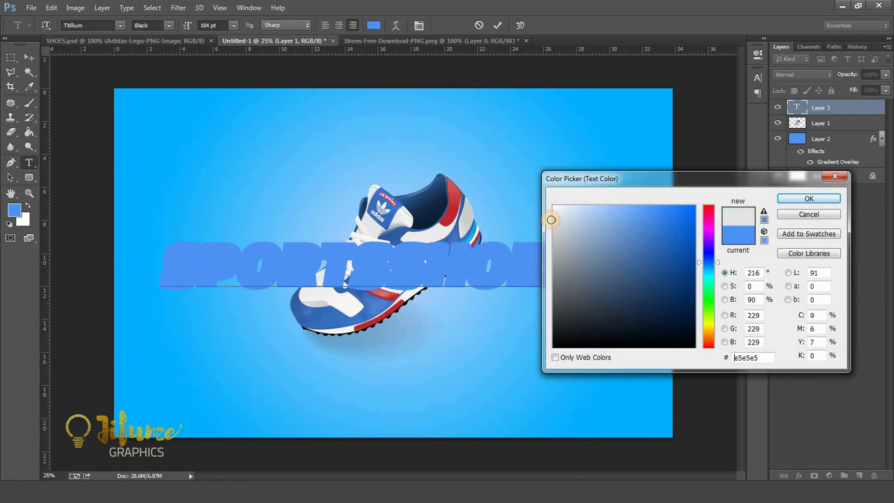
Confirm the light grey colour for SPORTSSHOES and reselect the whole headline.
left_click(807, 199)
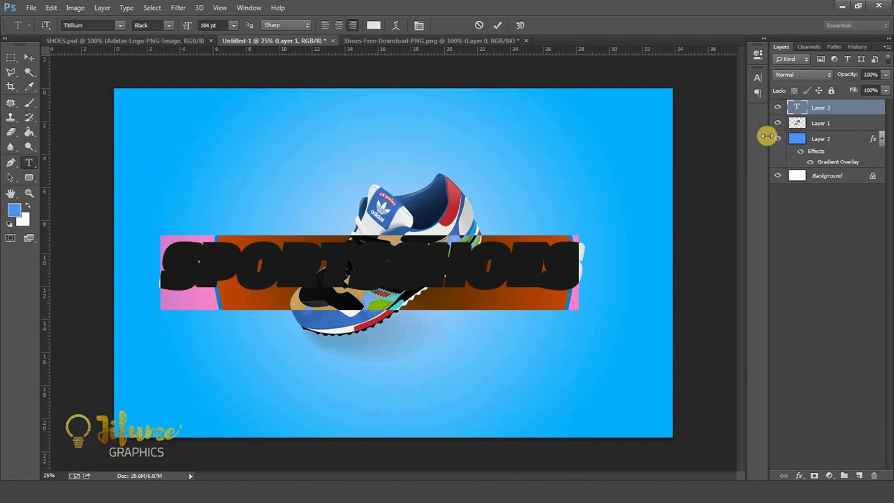
left_click(439, 278)
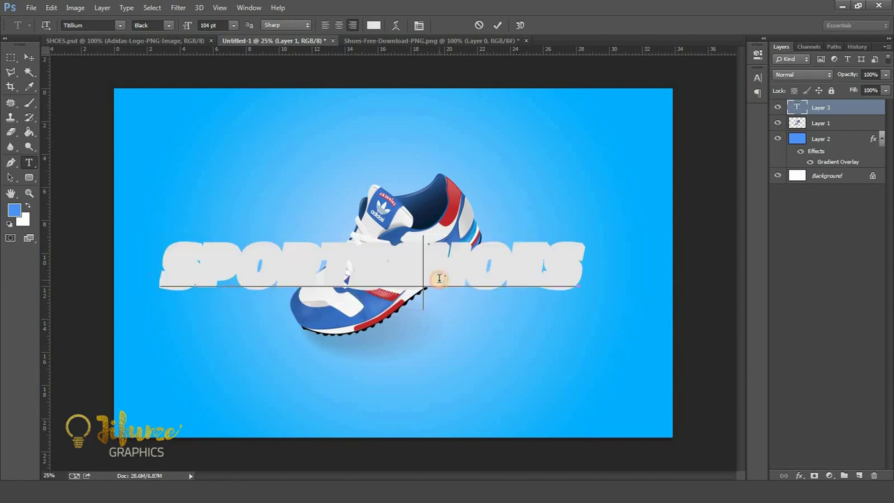
double_click(308, 265)
left_click(319, 274)
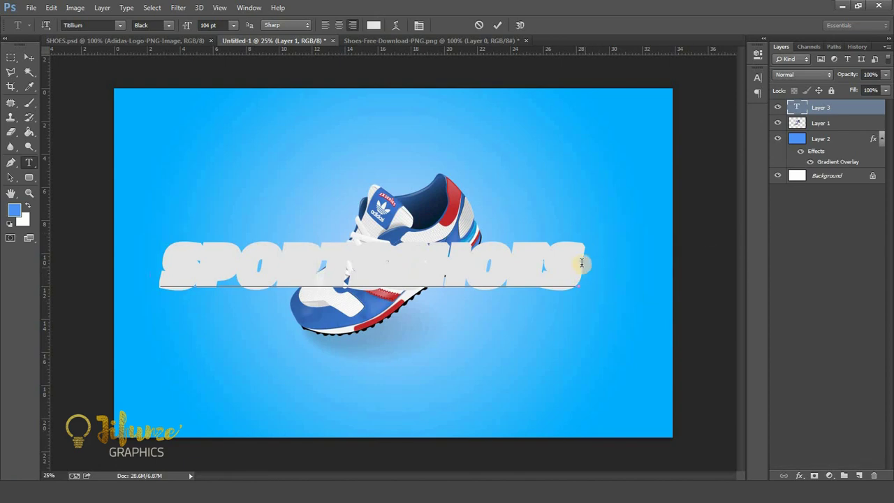
left_click_drag(582, 263, 172, 278)
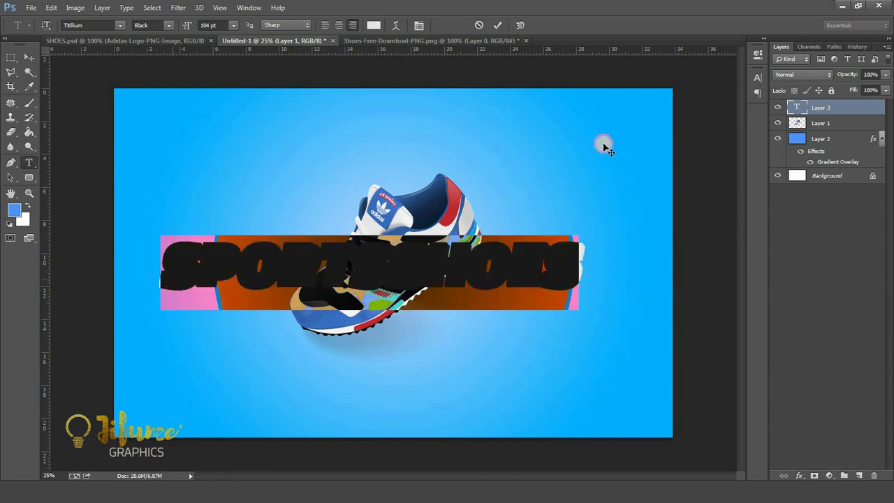
Open the Character panel as a floating panel from the Window menu.
left_click(758, 77)
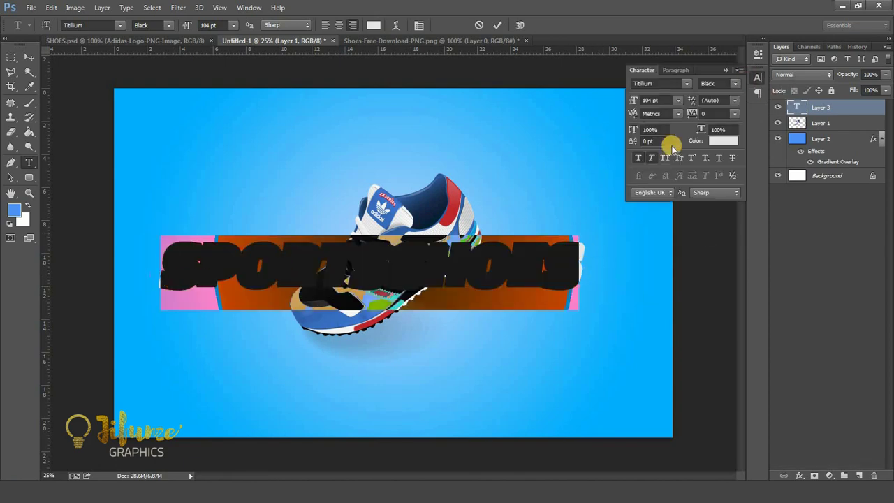
left_click(757, 77)
left_click(758, 77)
left_click(758, 77)
left_click(758, 77)
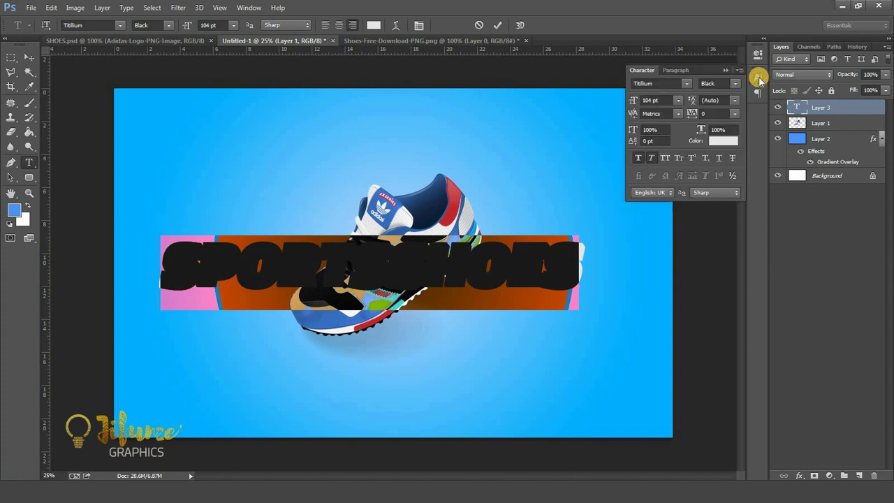
left_click(674, 70)
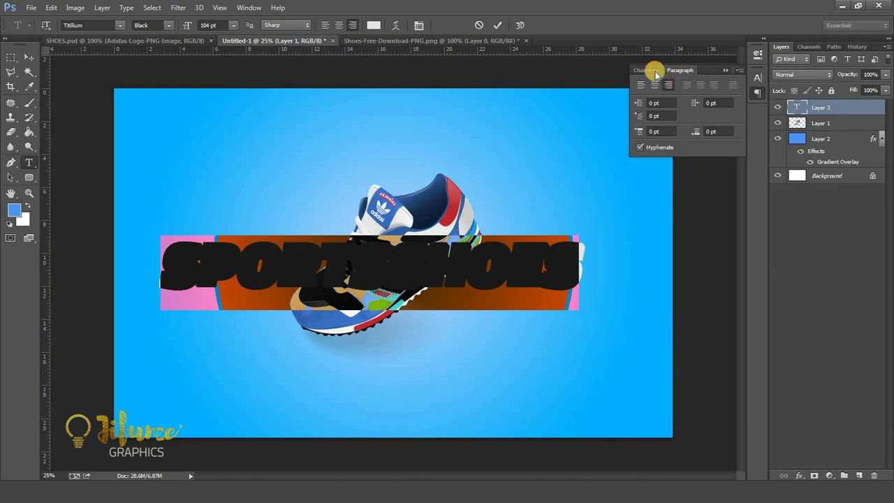
left_click(651, 70)
left_click(672, 70)
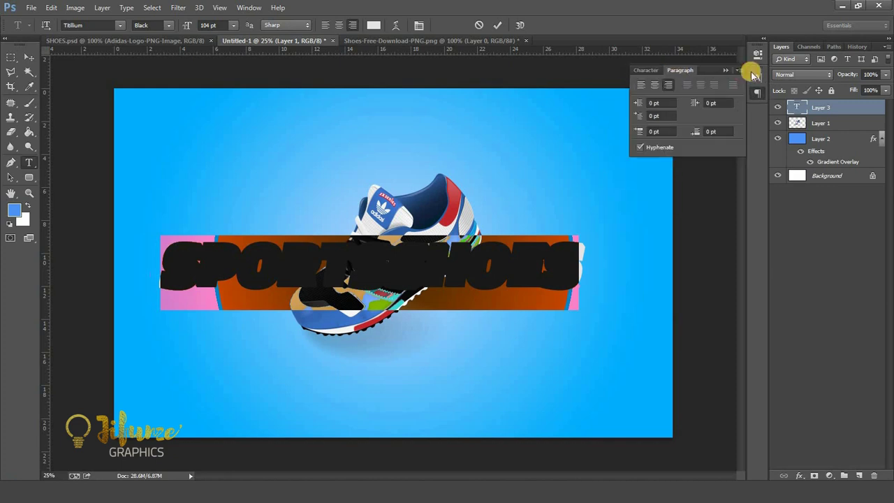
left_click(758, 77)
left_click(757, 78)
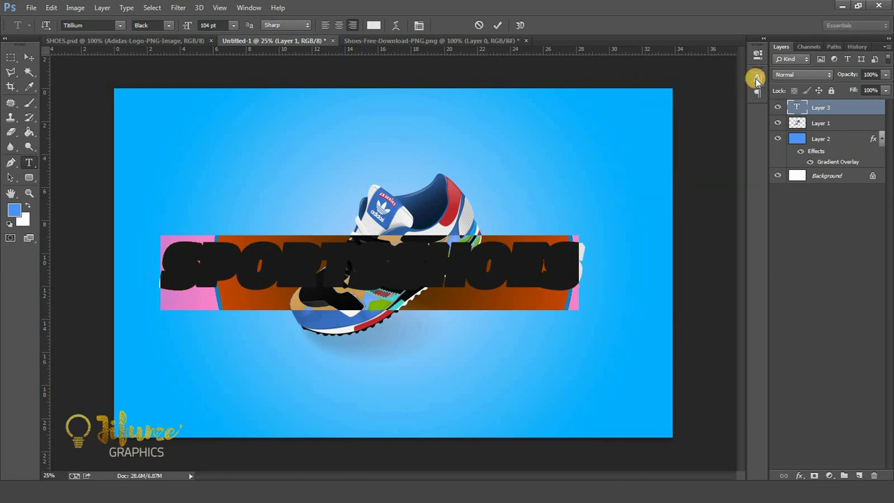
left_click(250, 8)
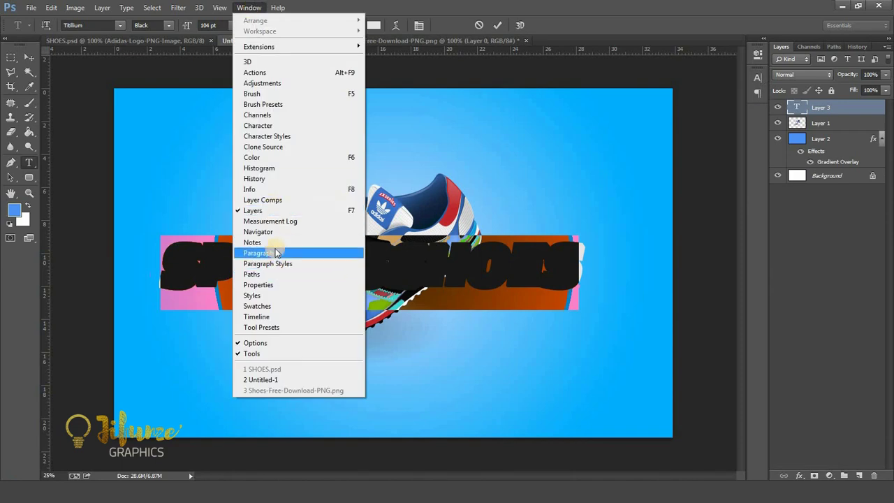
left_click(266, 127)
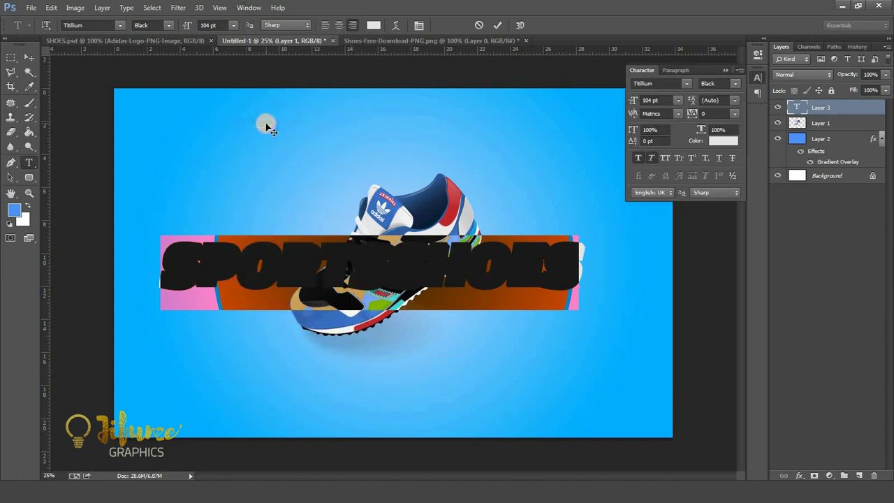
Try Faux Bold and Faux Italic on the headline, leaving Faux Bold off.
left_click(638, 158)
left_click(637, 159)
left_click(637, 158)
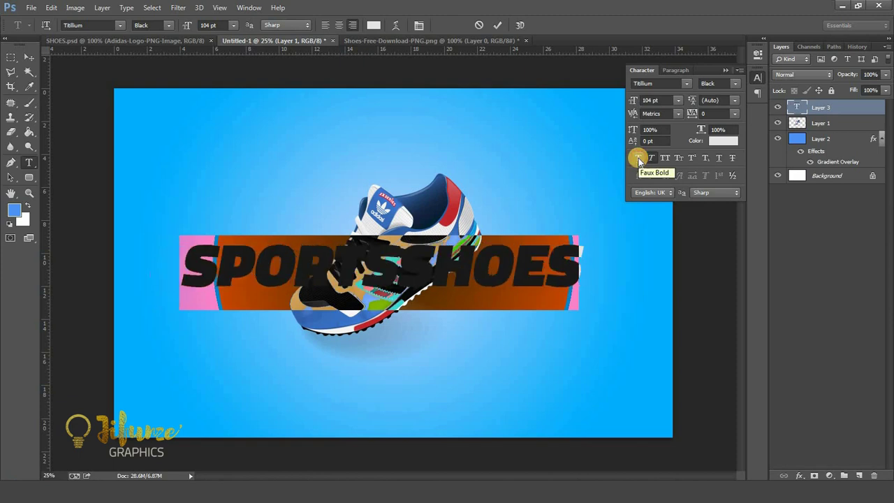
left_click(638, 159)
left_click(638, 158)
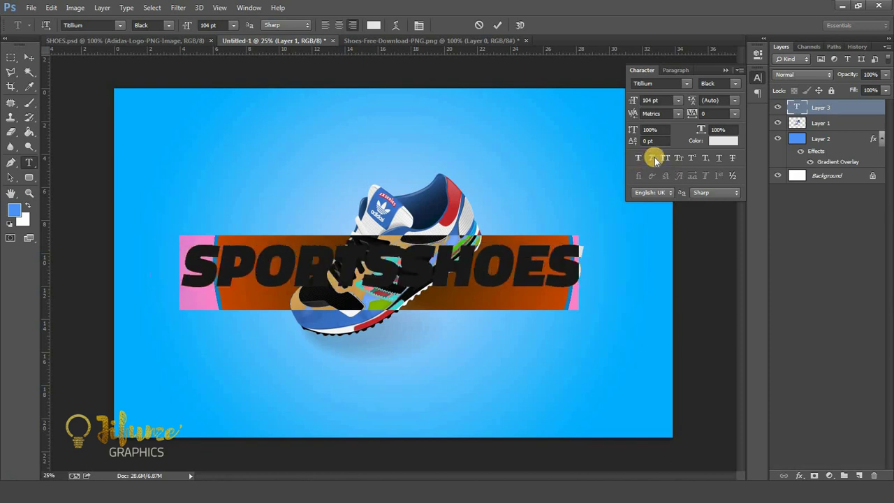
left_click(651, 160)
left_click(652, 159)
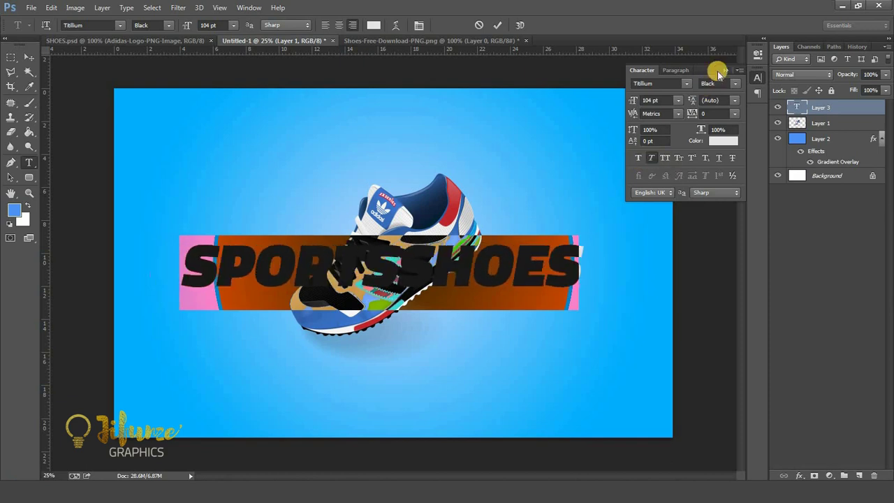
left_click(726, 69)
Keep the headline in the Black font weight and commit the text.
triple_click(409, 261)
left_click(410, 261)
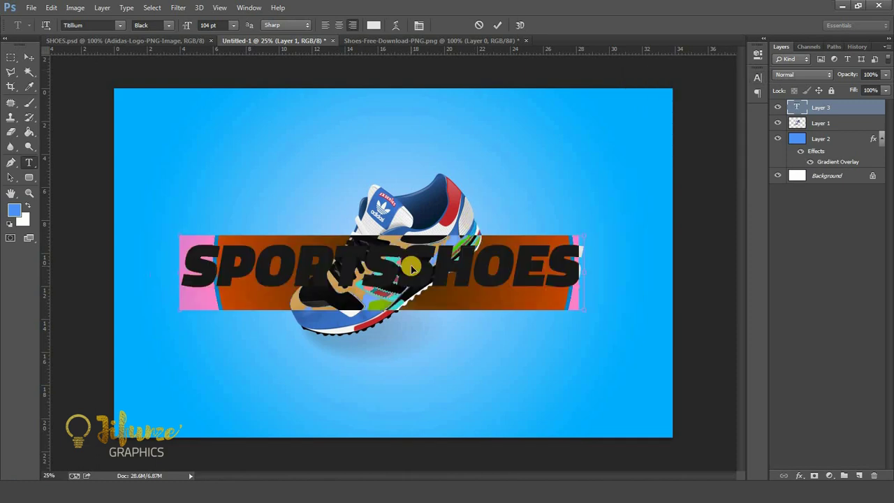
left_click(168, 25)
left_click(194, 162)
left_click(315, 274)
left_click(29, 56)
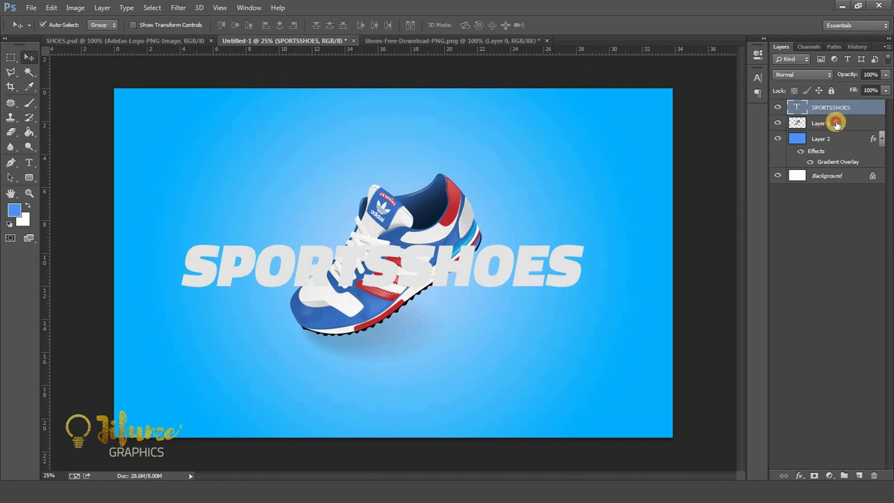
Move the SPORTSSHOES layer below the shoe layer and nudge the headline up-left.
left_click(832, 123)
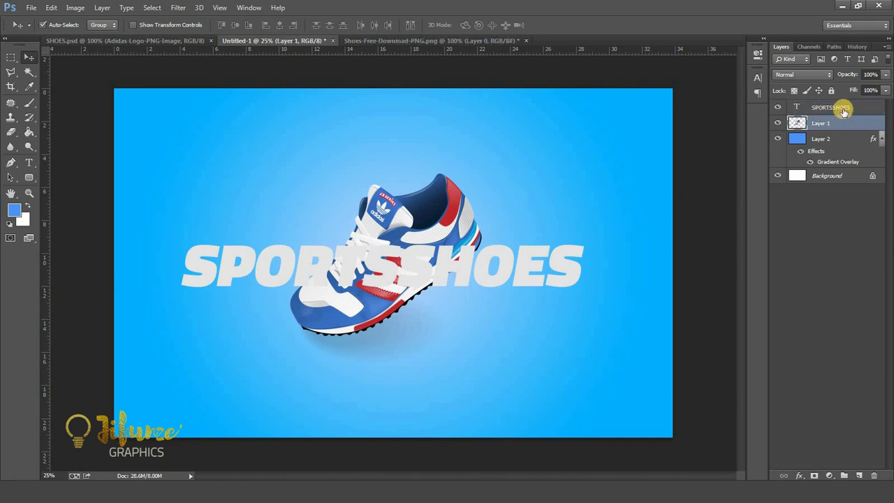
left_click(853, 108)
left_click_drag(857, 108, 854, 127)
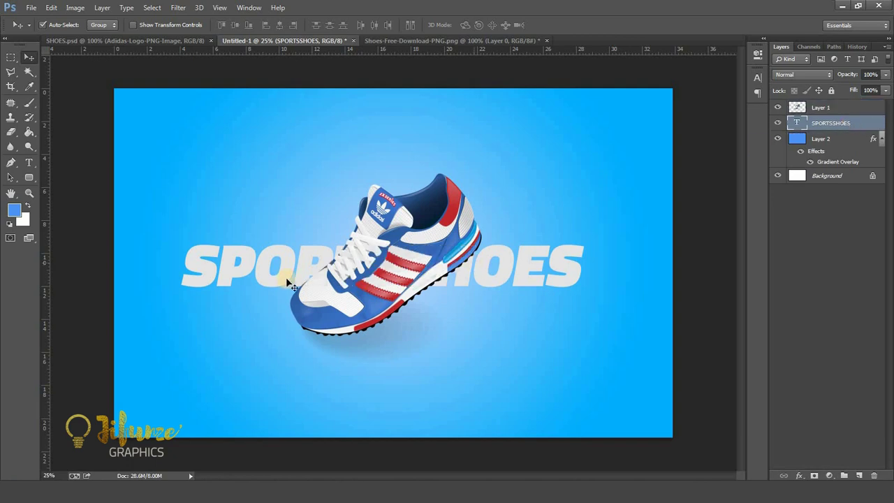
left_click_drag(282, 274, 275, 270)
Scale the headline to about 124% with Free Transform and recentre it behind the shoe.
key("ctrl+t")
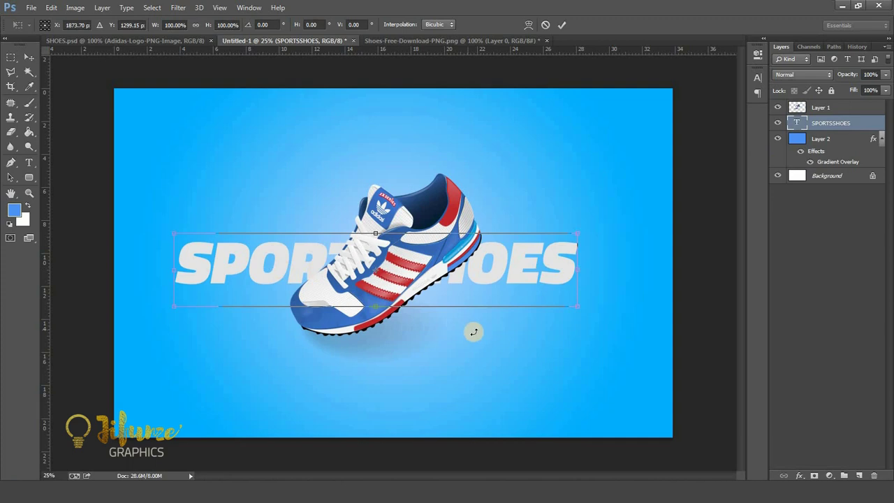
left_click_drag(581, 305, 637, 319)
left_click_drag(173, 233, 140, 218)
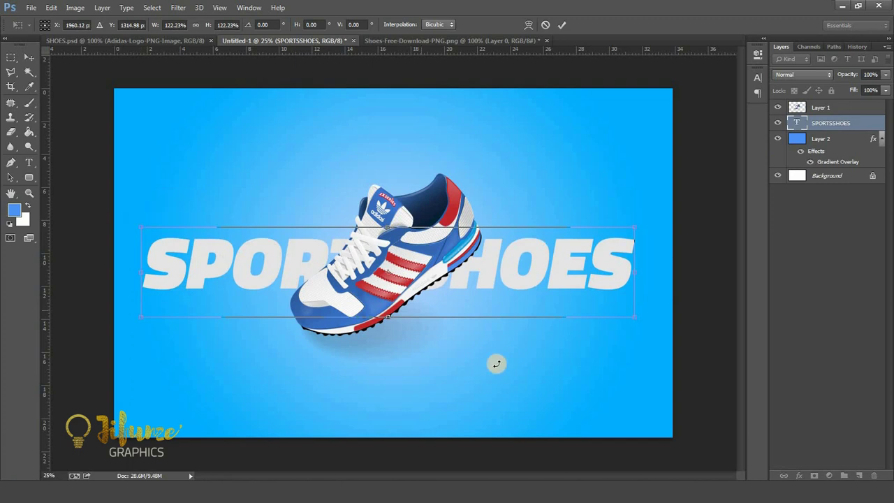
left_click_drag(636, 319, 641, 318)
double_click(530, 264)
left_click_drag(498, 274, 492, 276)
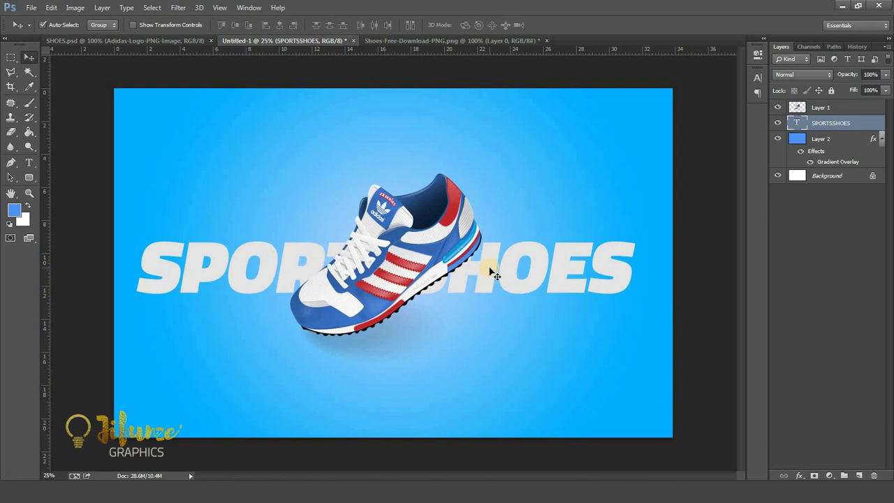
double_click(796, 123)
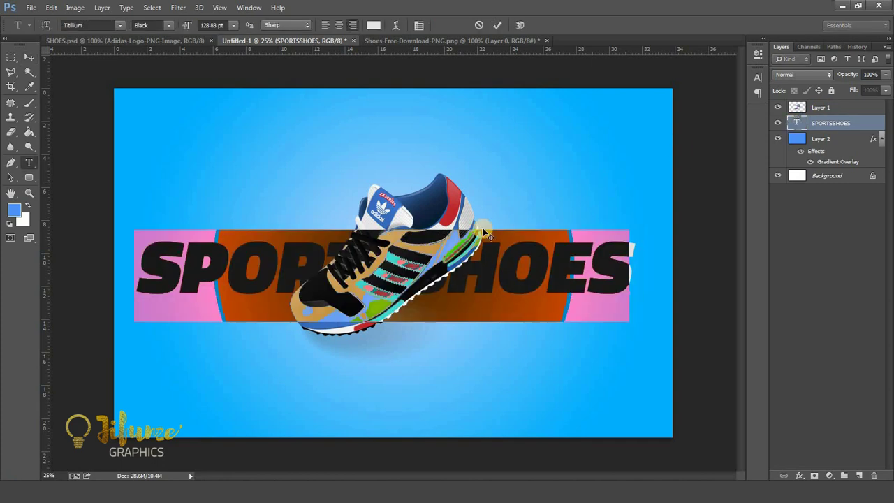
Recolour the SPORTSSHOES text light grey #d5d5d5.
left_click(14, 209)
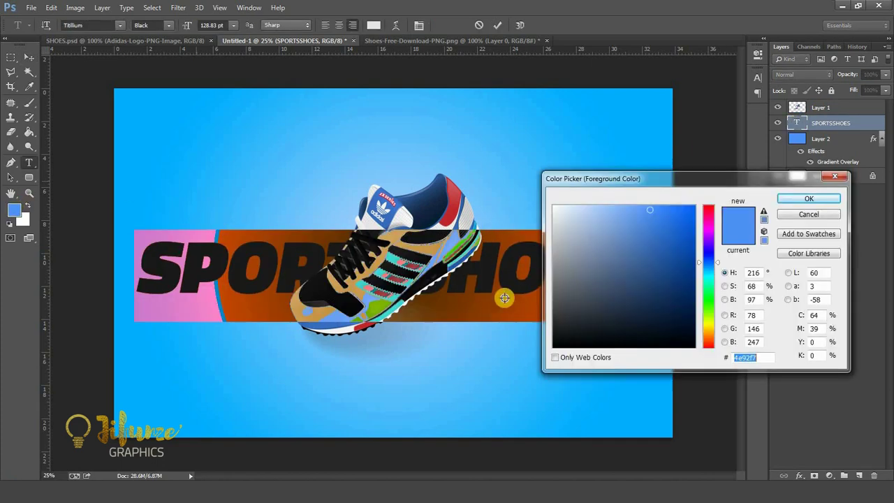
left_click(555, 232)
left_click_drag(554, 231, 553, 228)
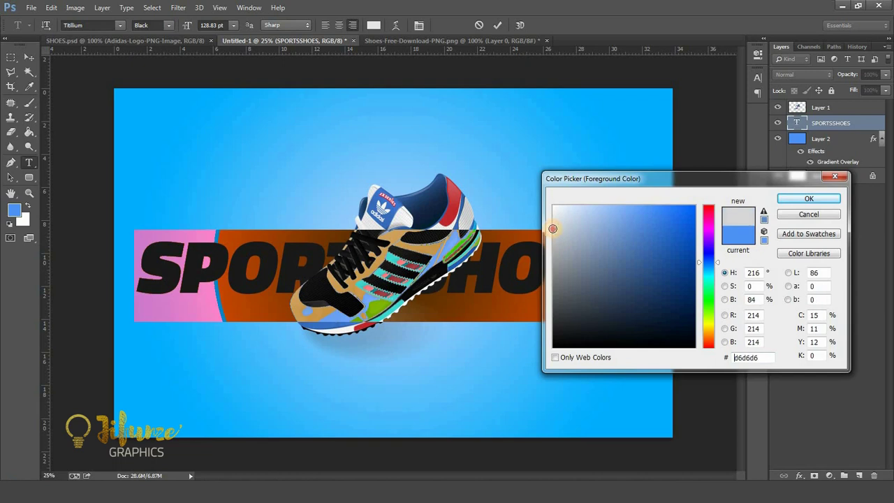
left_click(787, 201)
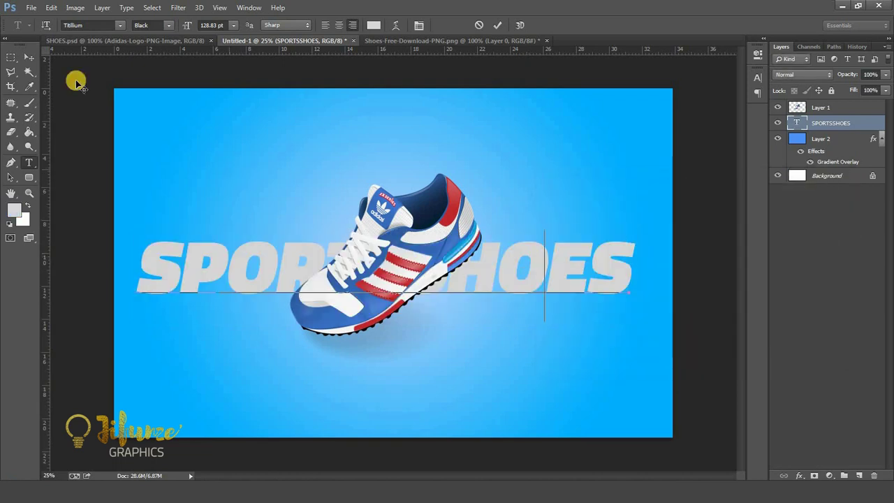
left_click(29, 56)
Nudge the headline, lower its layer to about 68% so it fades, and shift the shoe left.
left_click_drag(285, 286, 289, 276)
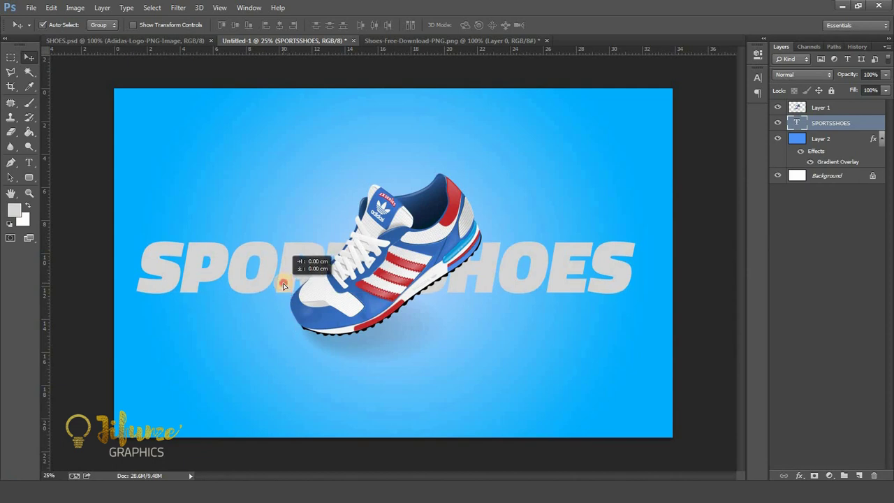
left_click(886, 91)
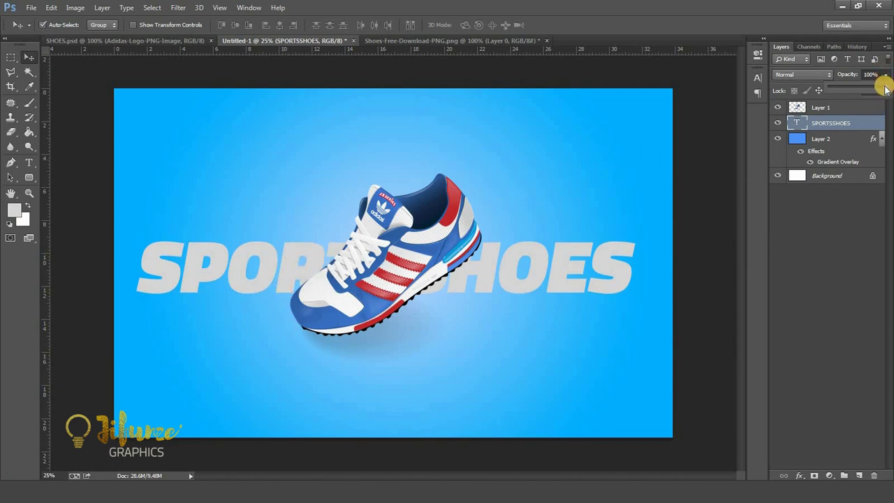
left_click_drag(880, 89, 869, 91)
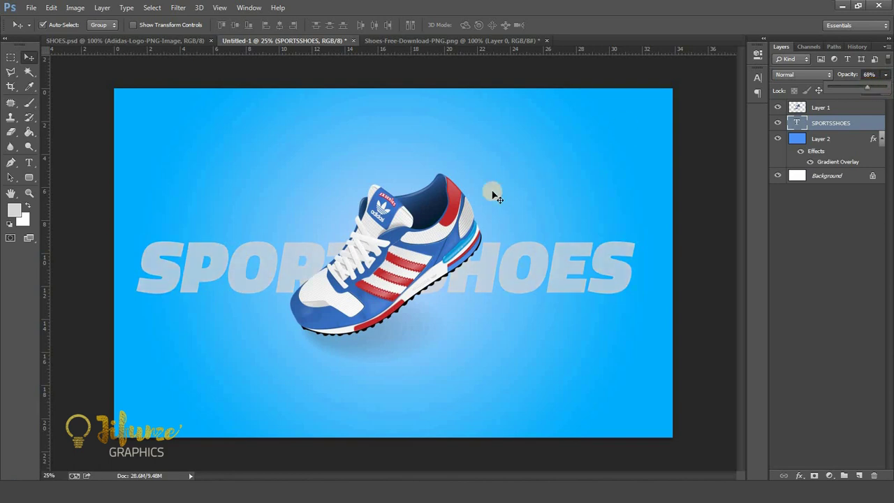
left_click_drag(420, 253, 412, 253)
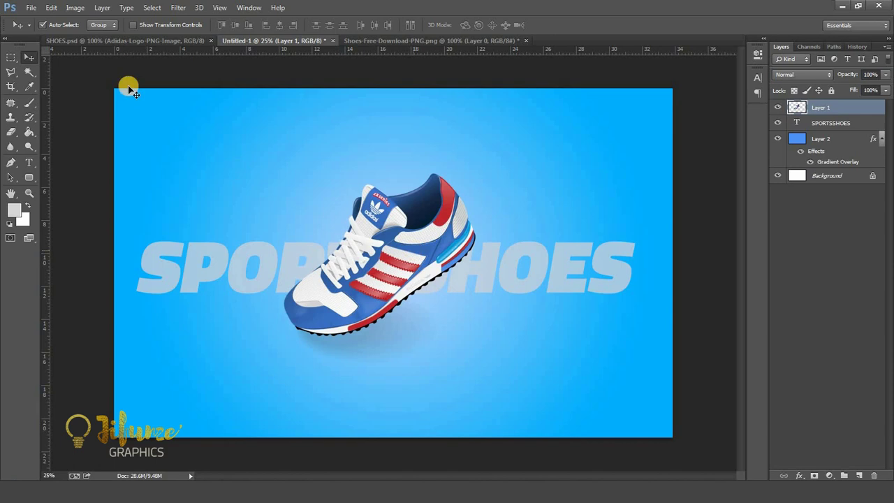
Check the reference poster, then type NEVER MISS IT below the shoe, shifted right.
left_click(126, 41)
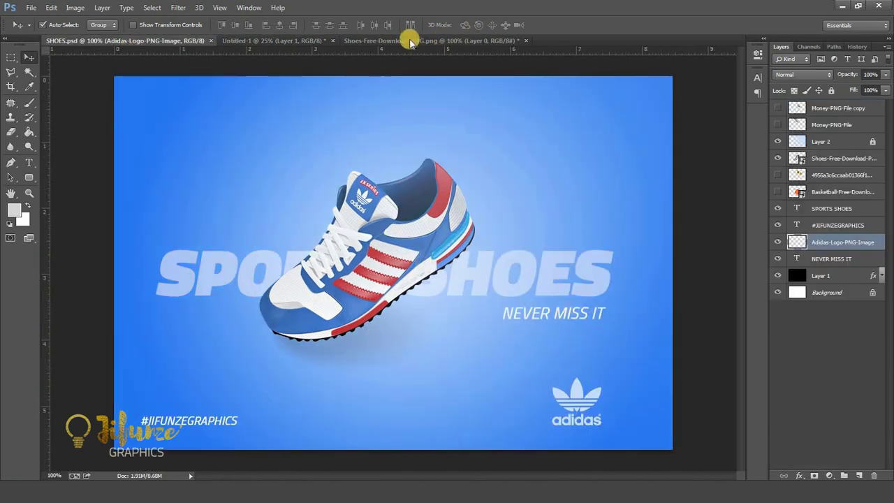
left_click(278, 39)
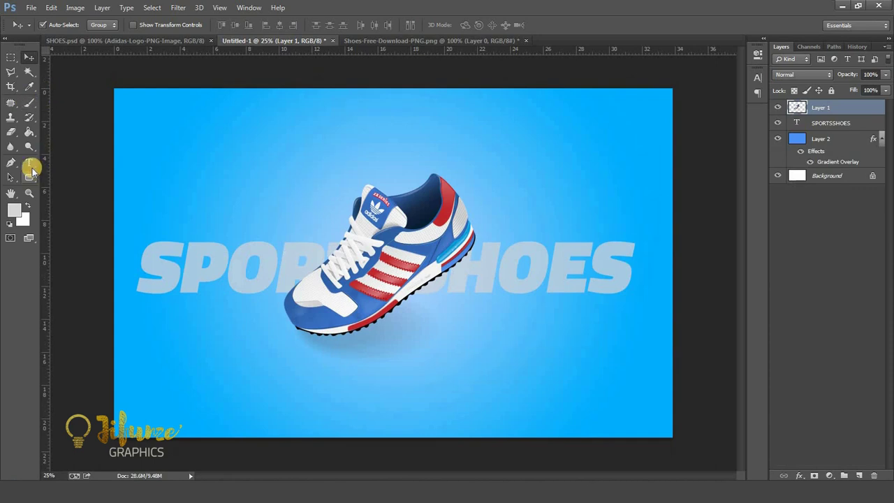
left_click(29, 162)
left_click(451, 351)
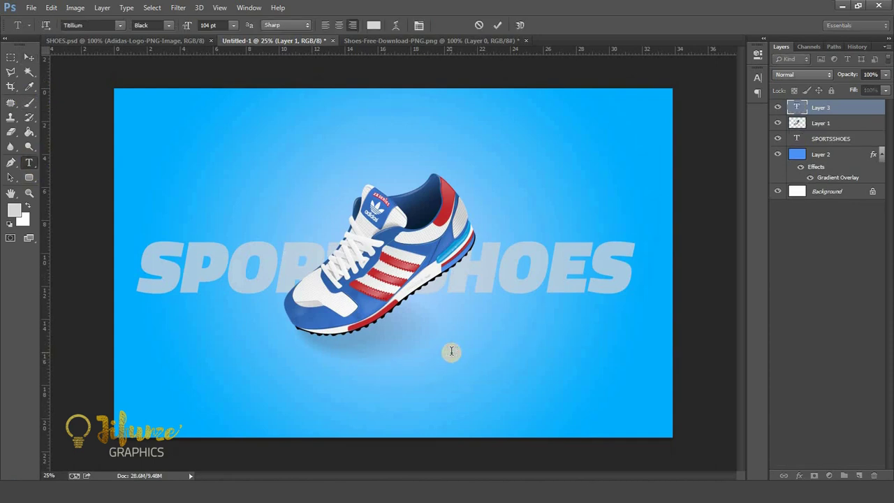
type("NEVE")
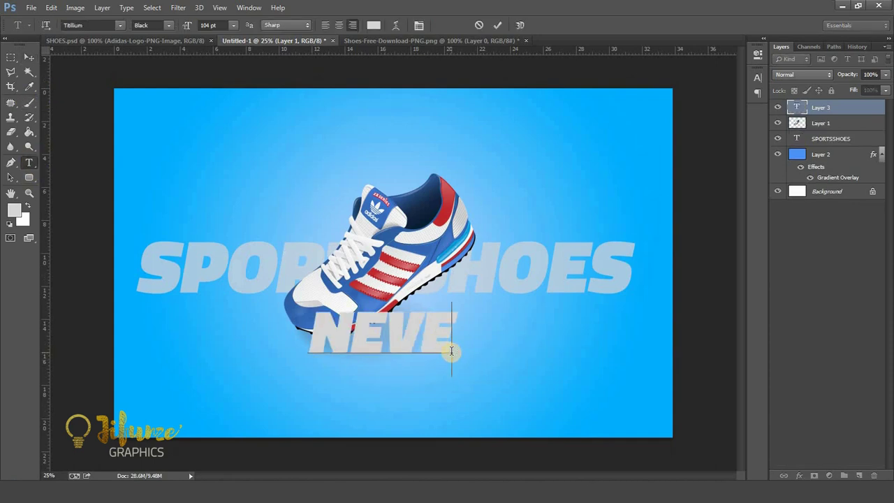
type("R MISS")
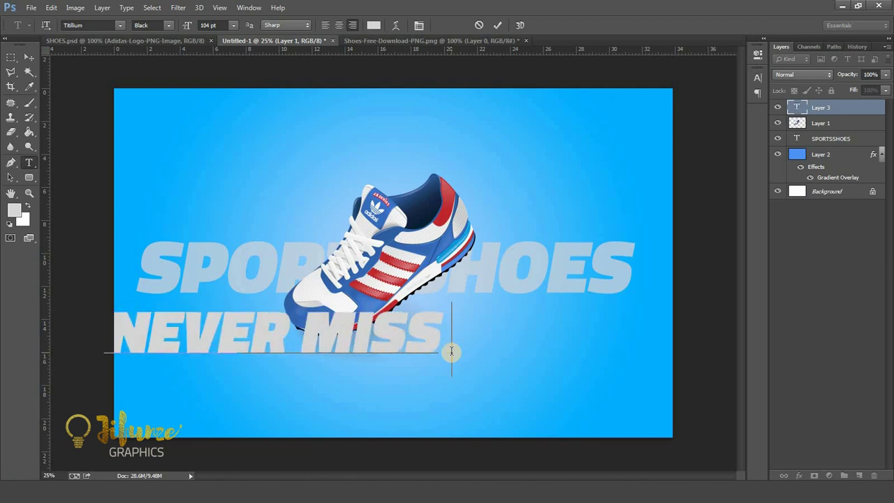
type(" IT")
left_click_drag(410, 413, 518, 417)
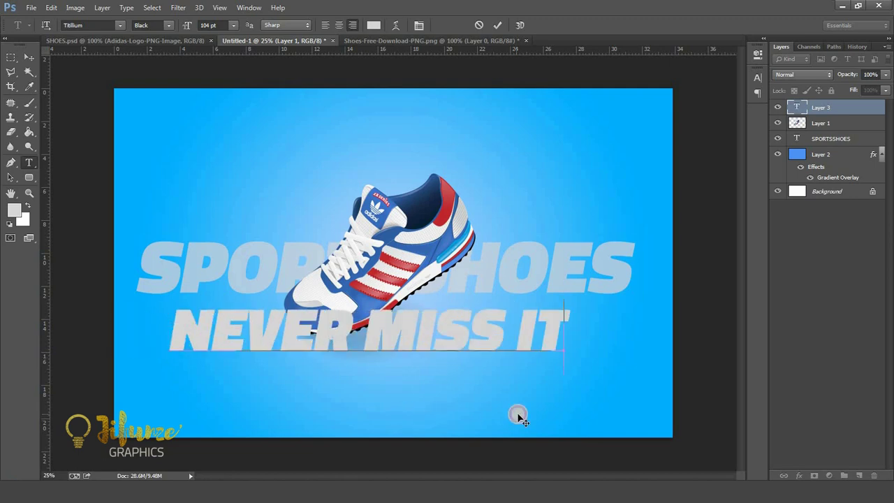
Set the tagline to 32 pt in the Bold Upright weight.
key("ctrl+a")
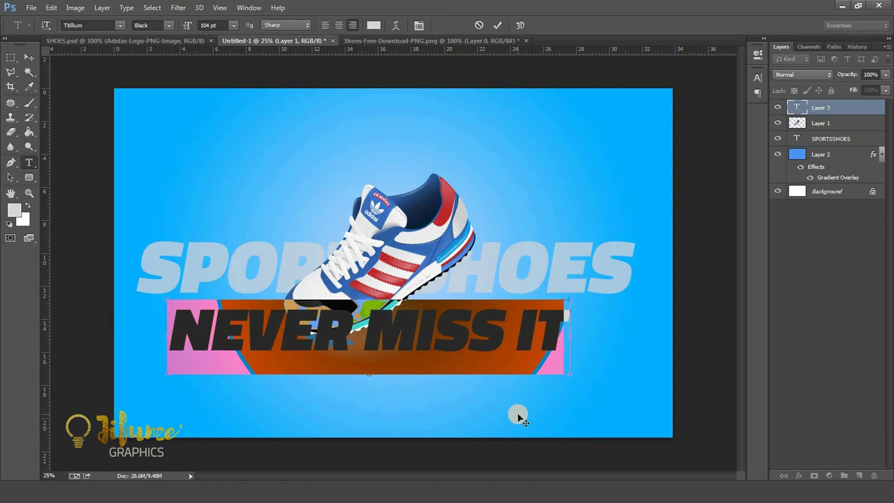
left_click(233, 25)
left_click(235, 154)
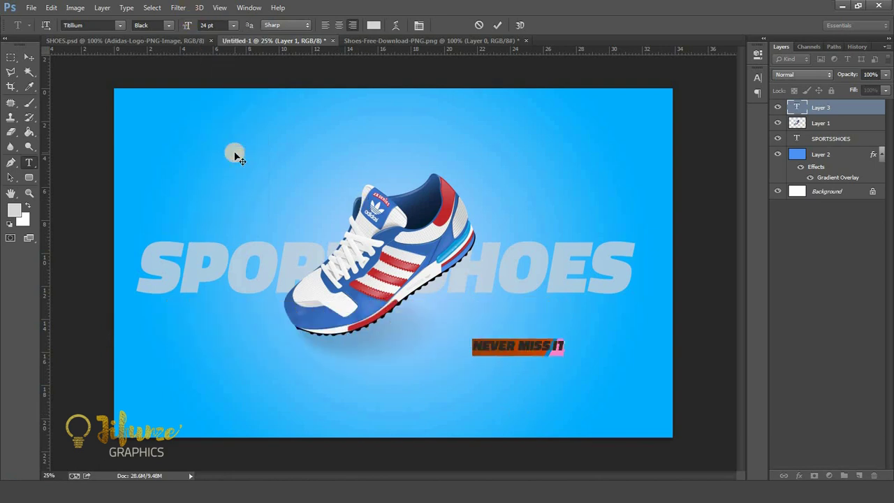
left_click(213, 24)
key("Up")
key("Up")
key("Up")
key("Up")
key("Up")
key("Up")
key("Up")
key("Up")
left_click(168, 25)
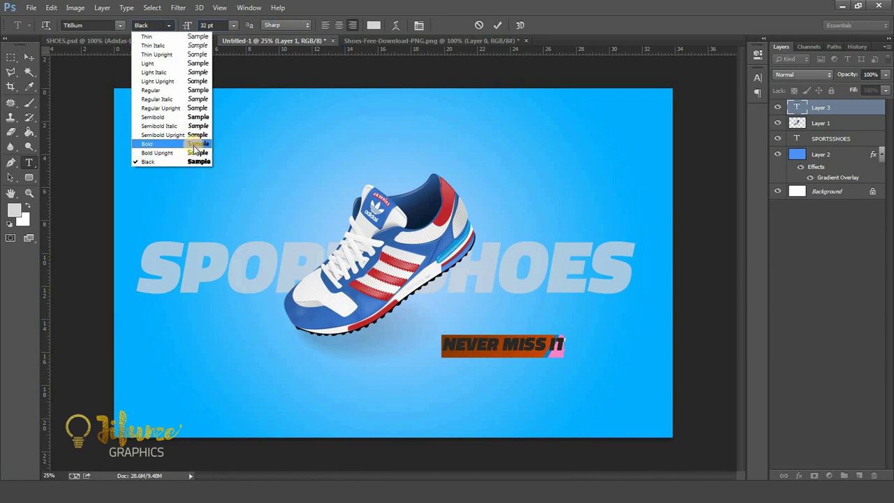
left_click(194, 144)
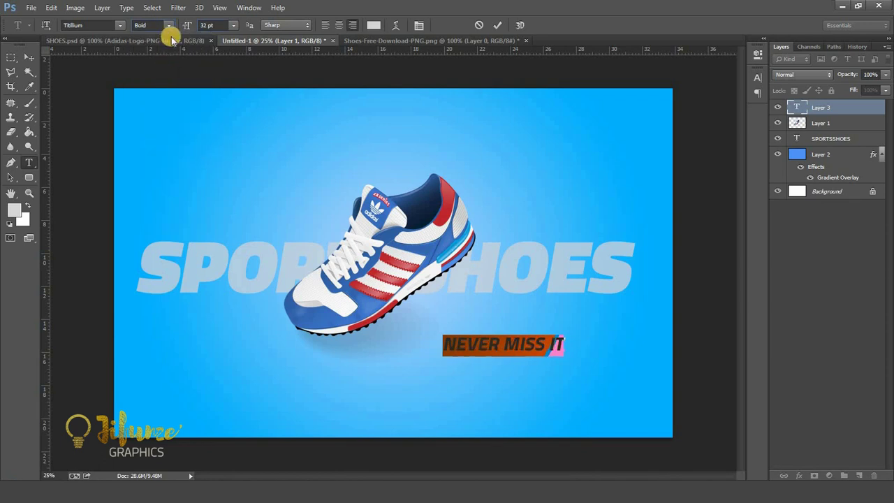
left_click(169, 26)
left_click(196, 152)
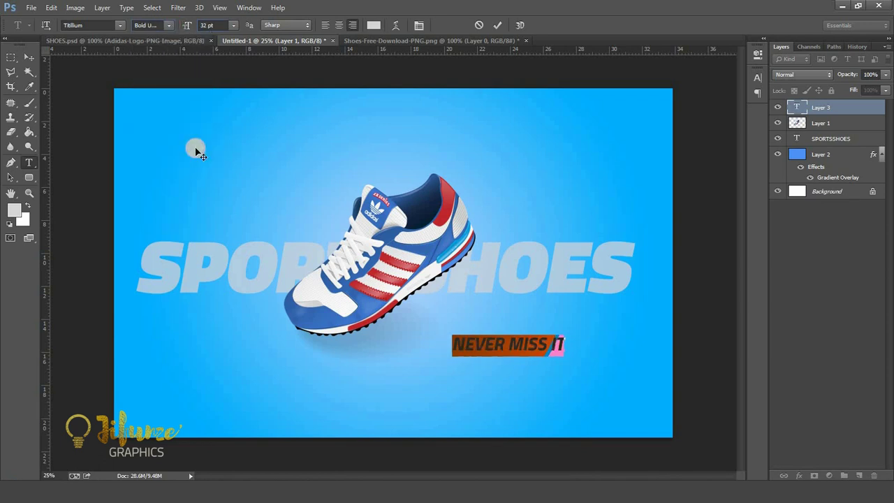
left_click(29, 57)
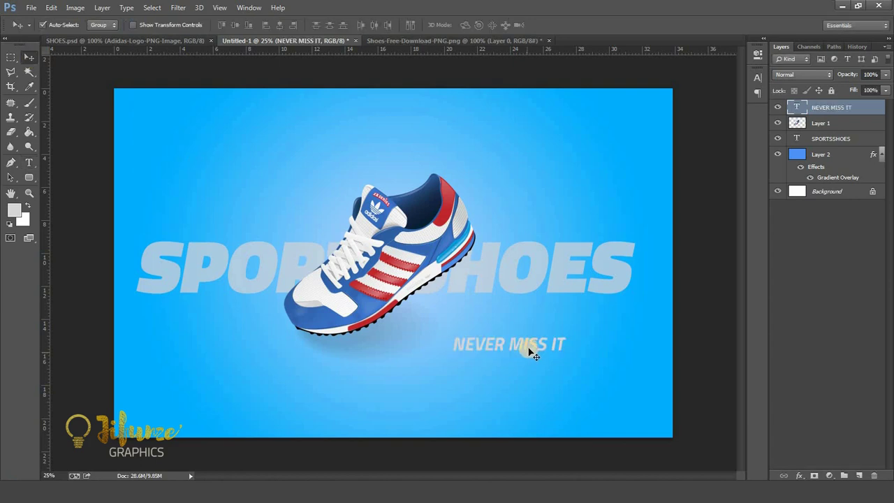
Place the tagline under the end of SPORTSSHOES and compare with SHOES.psd.
left_click_drag(529, 346, 585, 326)
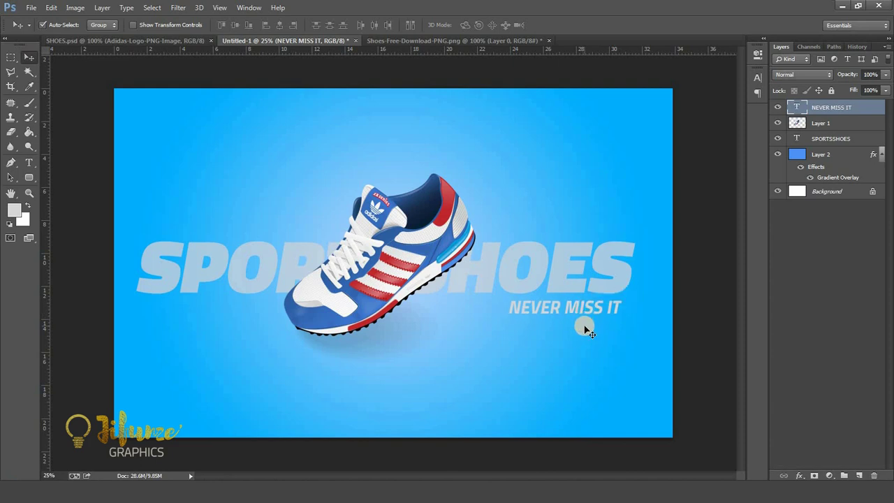
key("Right")
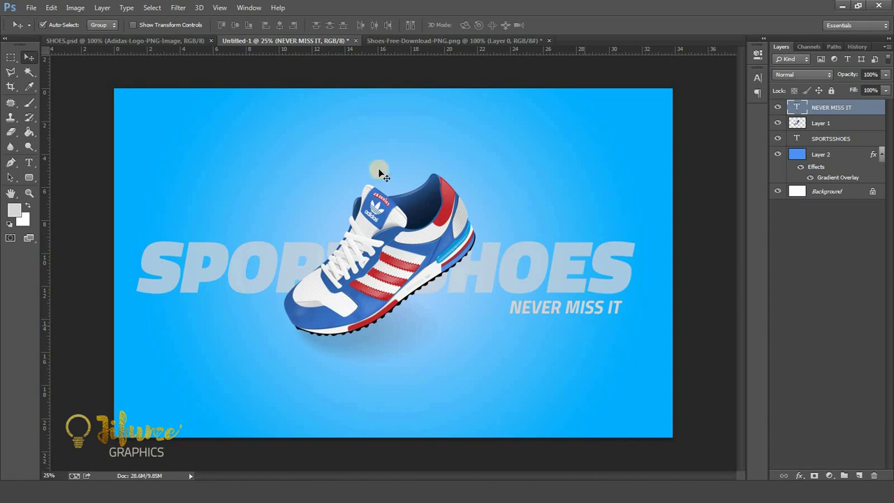
left_click(166, 40)
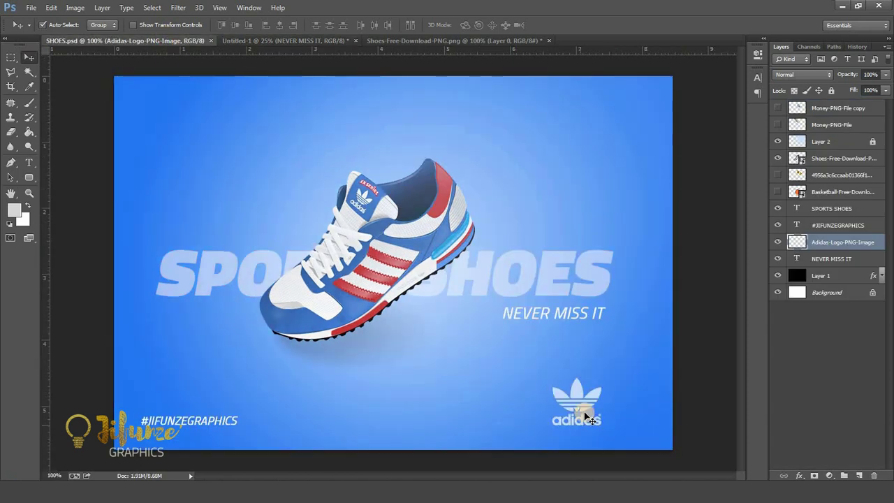
Open Adidas-Logo-PNG-Image and drag the logo into the poster's lower-right corner.
left_click(299, 40)
left_click(31, 7)
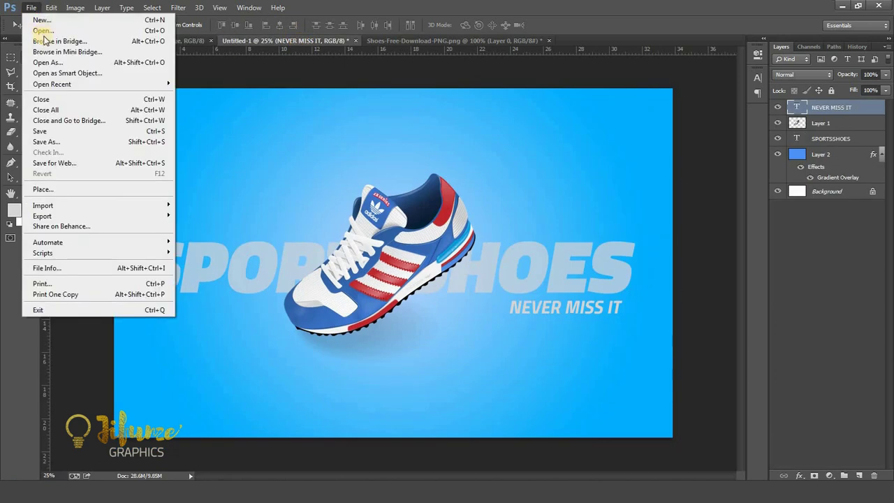
left_click(45, 31)
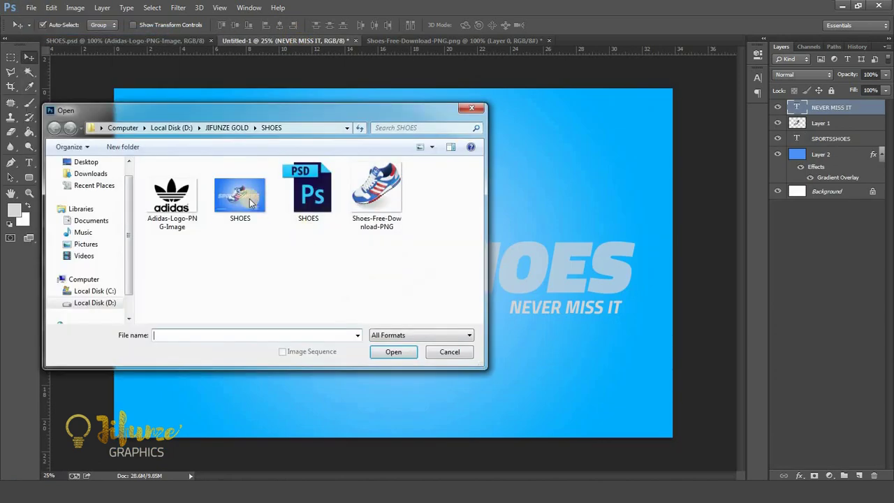
left_click(176, 209)
left_click(393, 352)
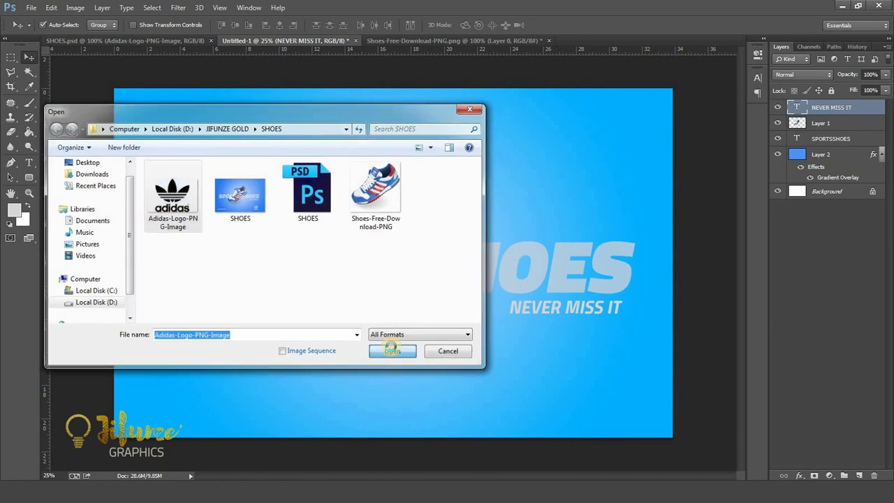
left_click_drag(405, 144, 584, 345)
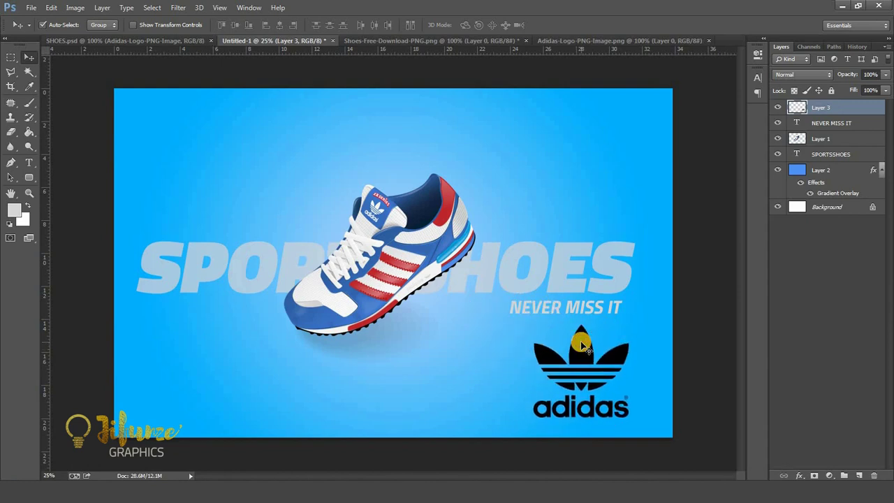
key("ctrl+t")
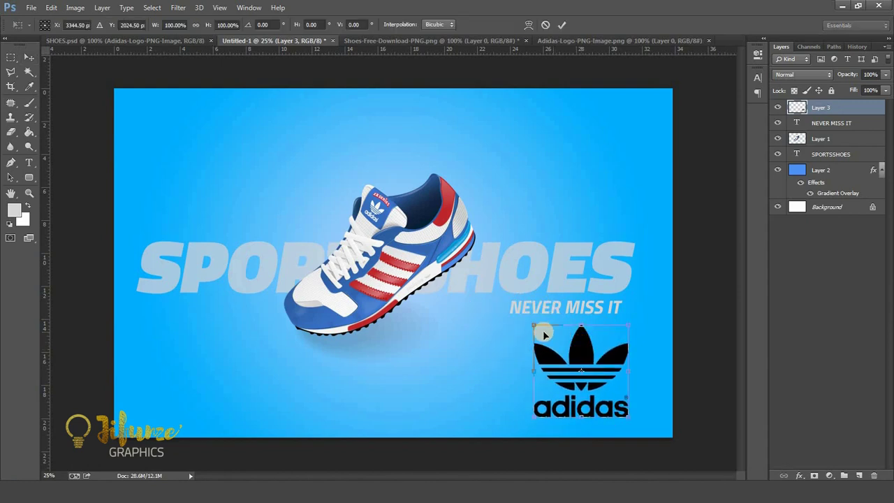
Scale the adidas logo to about 69%, shift it 9 px left, and select its outline.
left_click_drag(535, 326, 591, 371)
key("Return")
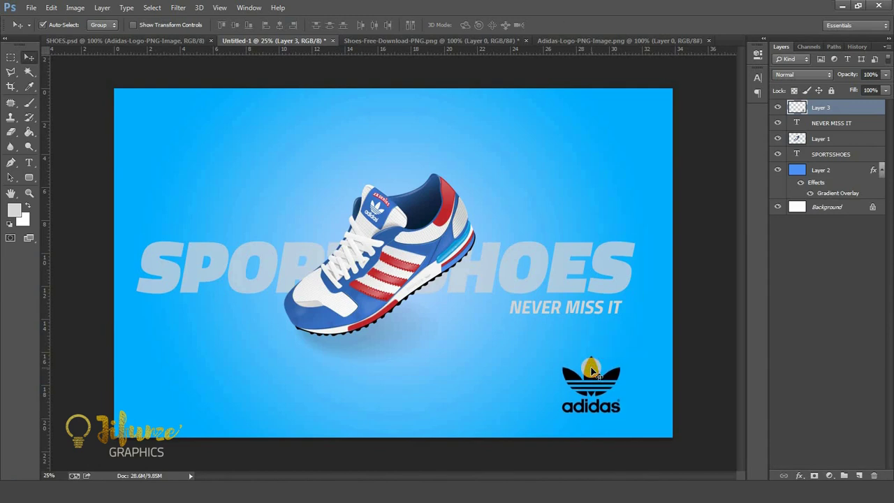
left_click_drag(591, 370, 589, 367)
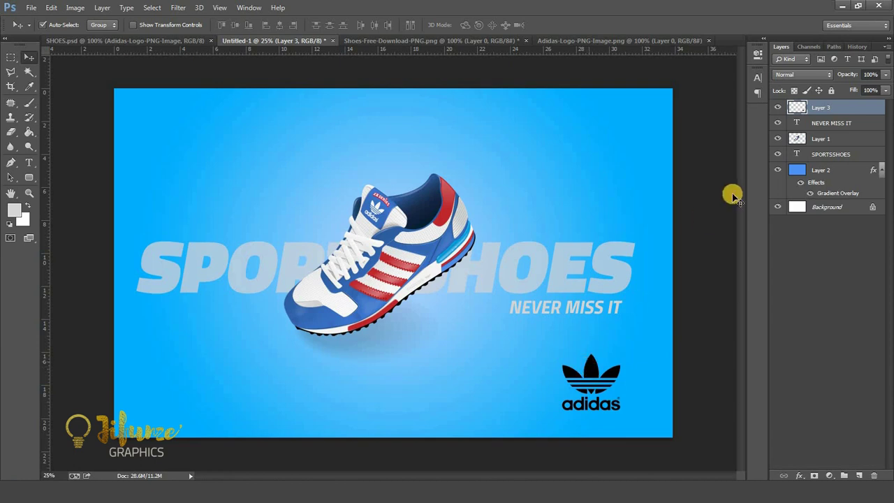
left_click(799, 109, "ctrl")
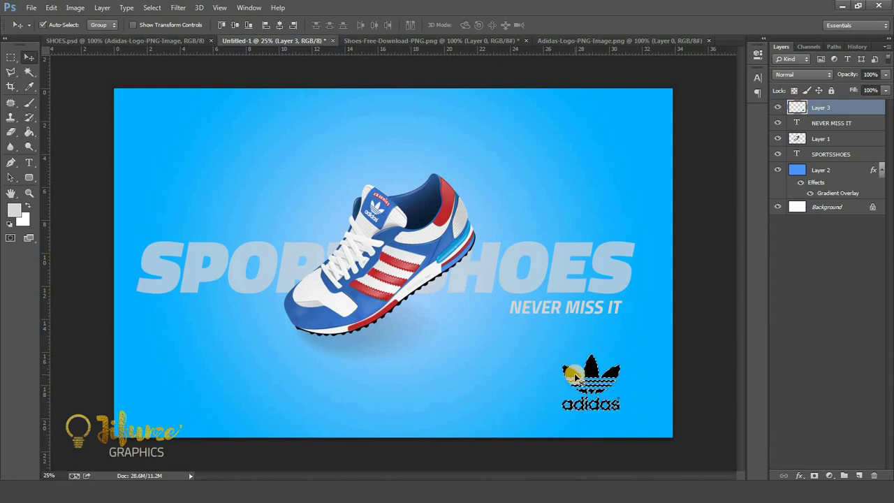
Set the foreground colour to very light grey #efefef.
left_click(14, 209)
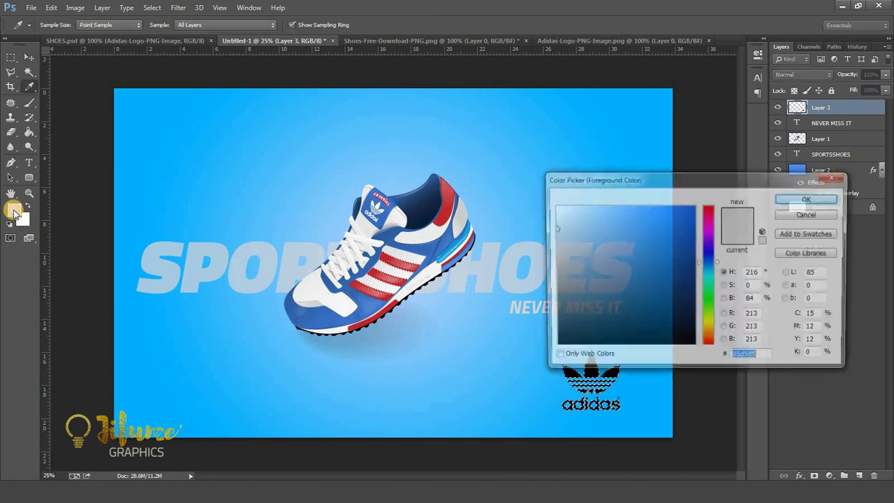
left_click_drag(567, 228, 551, 214)
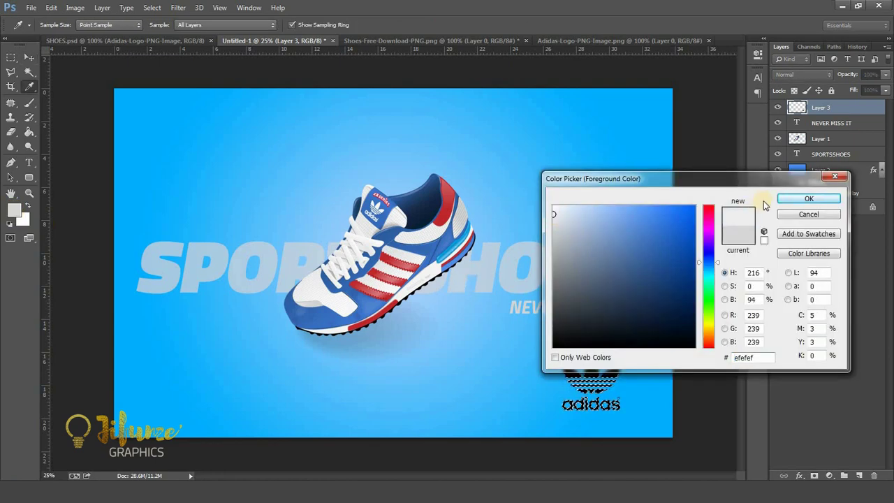
left_click(797, 199)
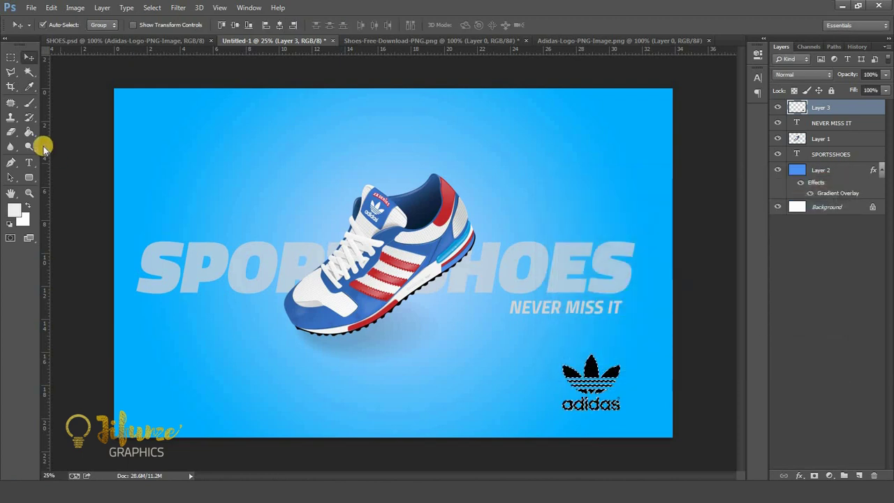
left_click_drag(30, 130, 80, 141)
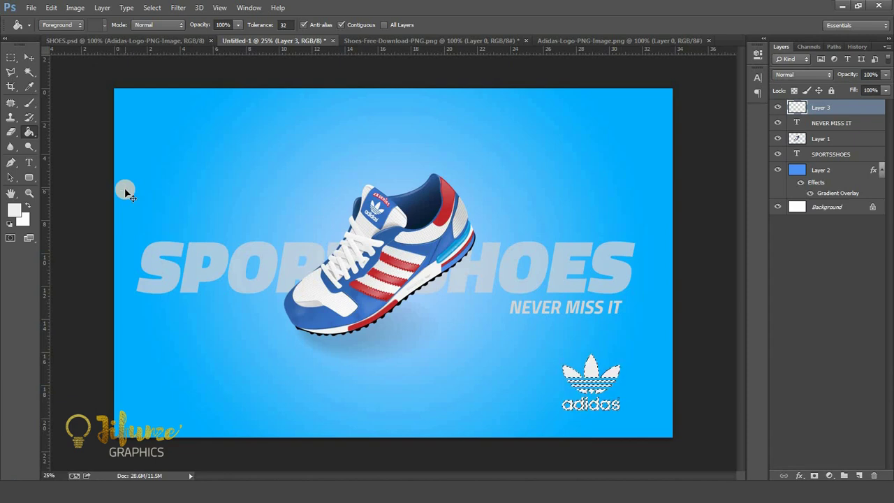
left_click(31, 56)
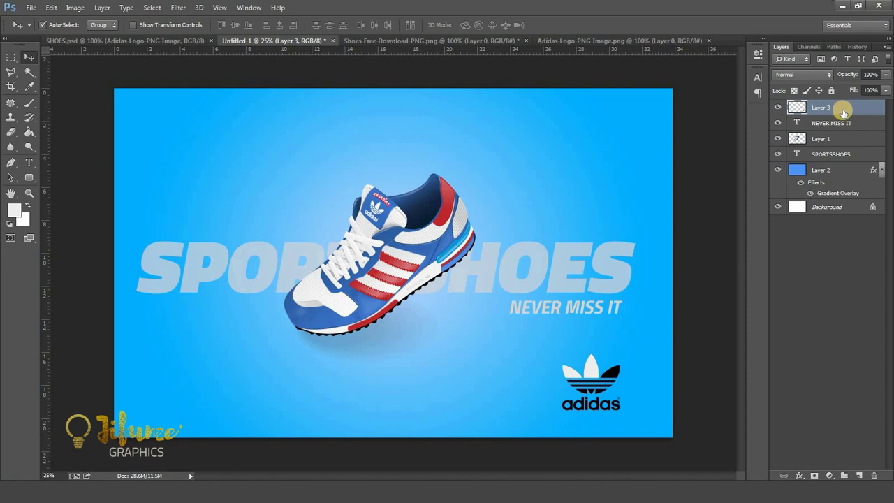
Delete the jagged logo layer and bring in a fresh copy of Adidas-Logo-PNG-Image.
key("Delete")
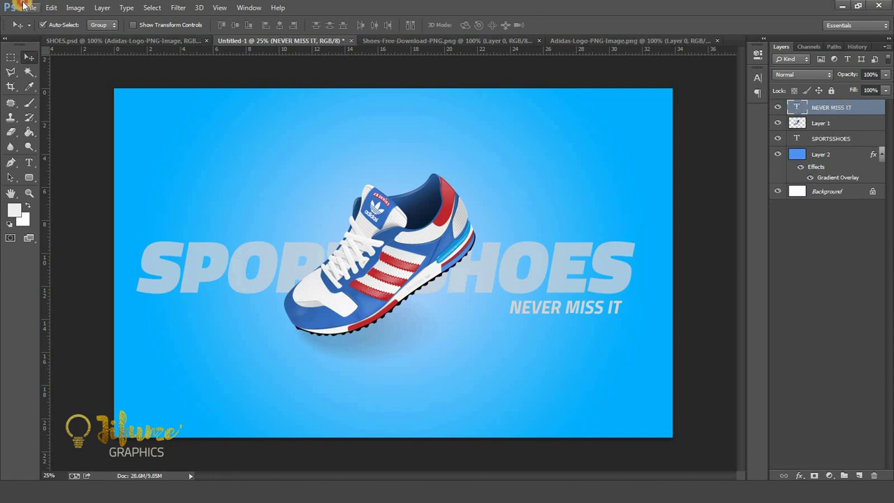
left_click(25, 7)
left_click(49, 29)
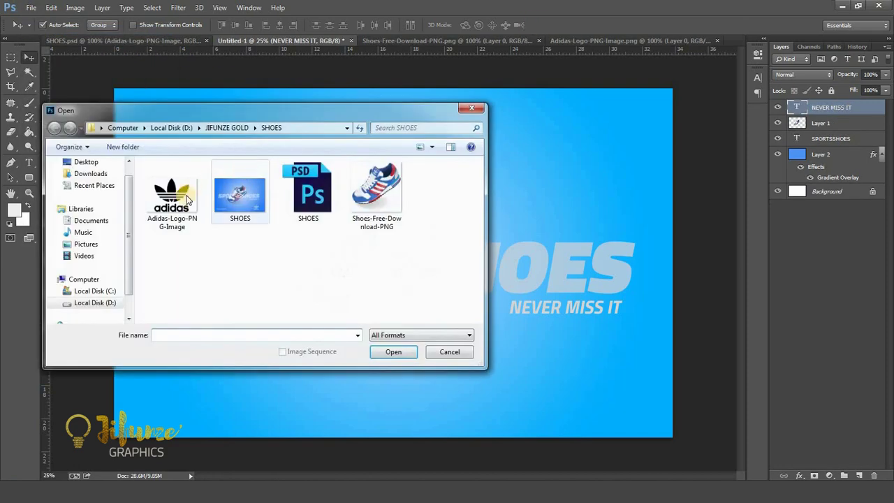
double_click(175, 199)
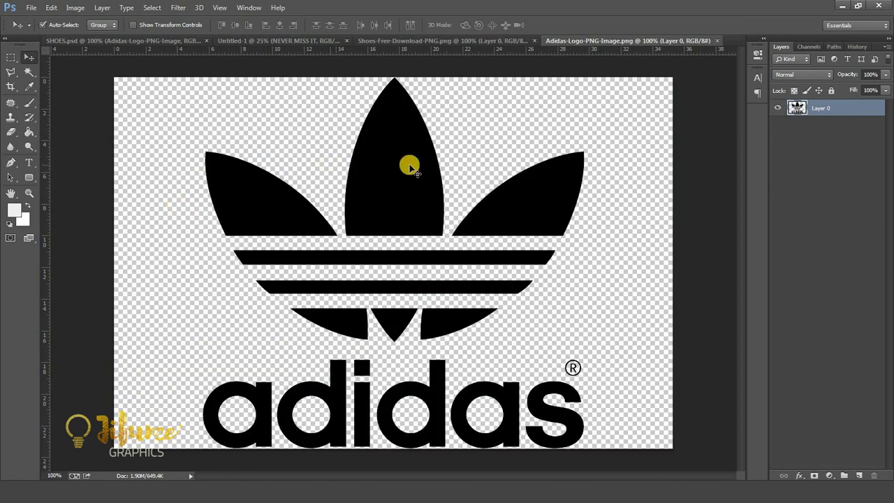
left_click_drag(411, 166, 584, 348)
Scale the new logo to about 69% and tuck it into the bottom-right corner.
key("ctrl+t")
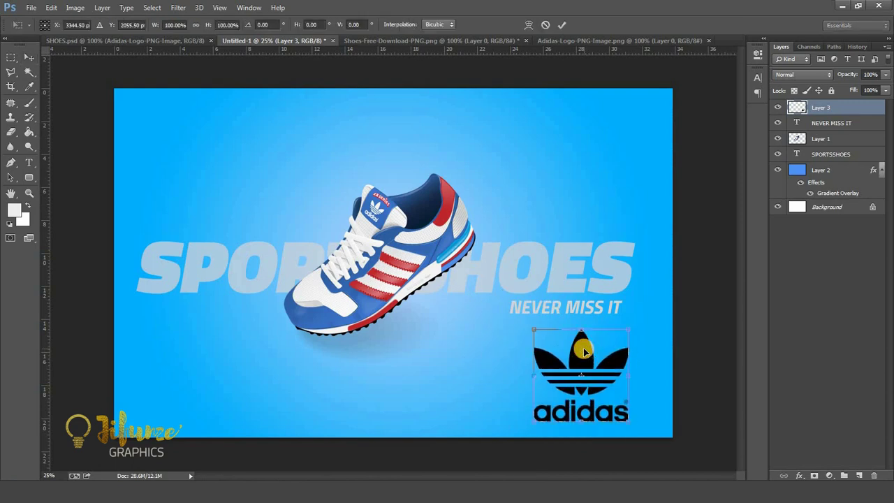
left_click_drag(533, 329, 587, 371)
double_click(596, 373)
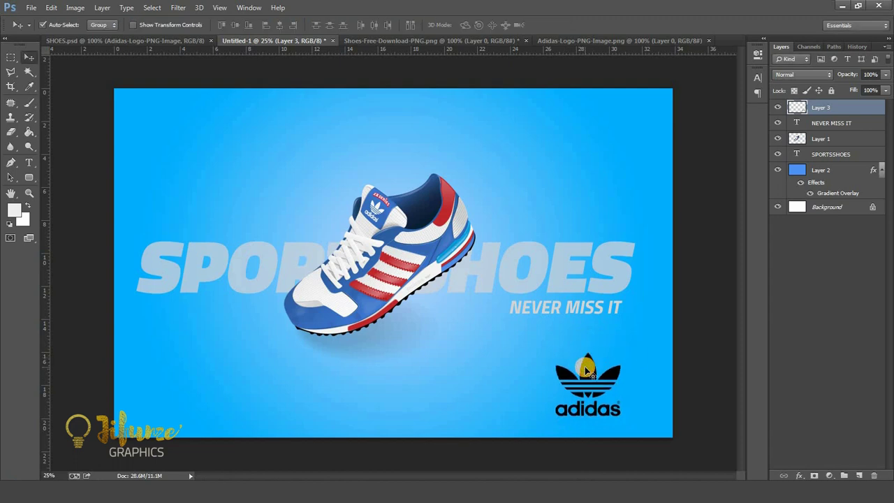
left_click(850, 112)
left_click_drag(851, 112, 845, 106)
Add an f7f7f7 Color Overlay to Layer 3 so the adidas logo turns white.
right_click(843, 105)
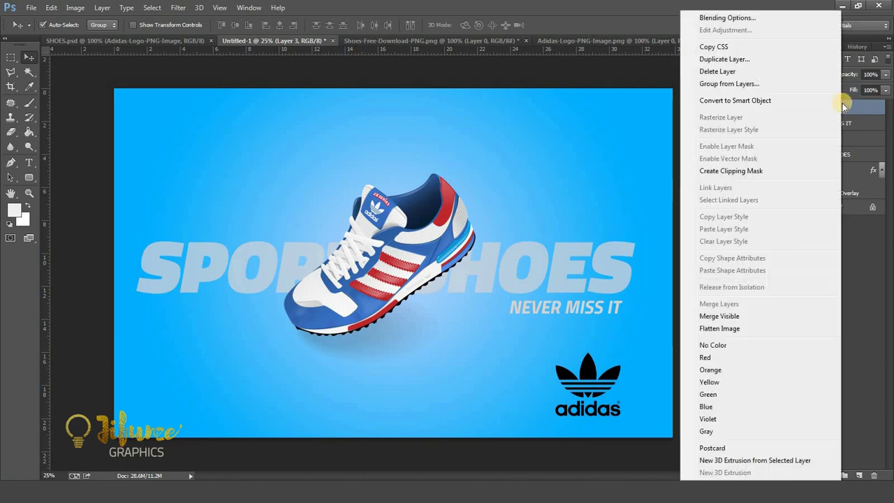
left_click(735, 24)
left_click_drag(519, 95, 643, 119)
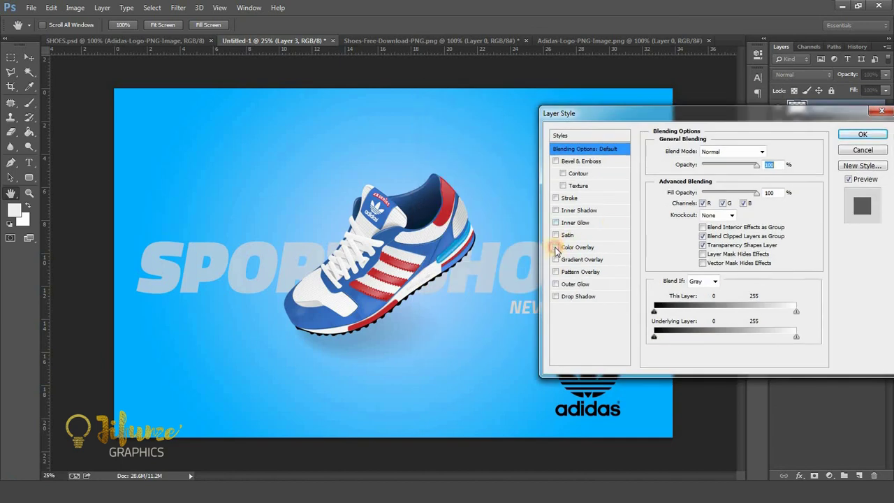
left_click(555, 247)
mouse_move(647, 113)
left_mouse_down()
mouse_move(734, 105)
mouse_move(702, 89)
mouse_move(642, 105)
left_mouse_up()
left_click(597, 224)
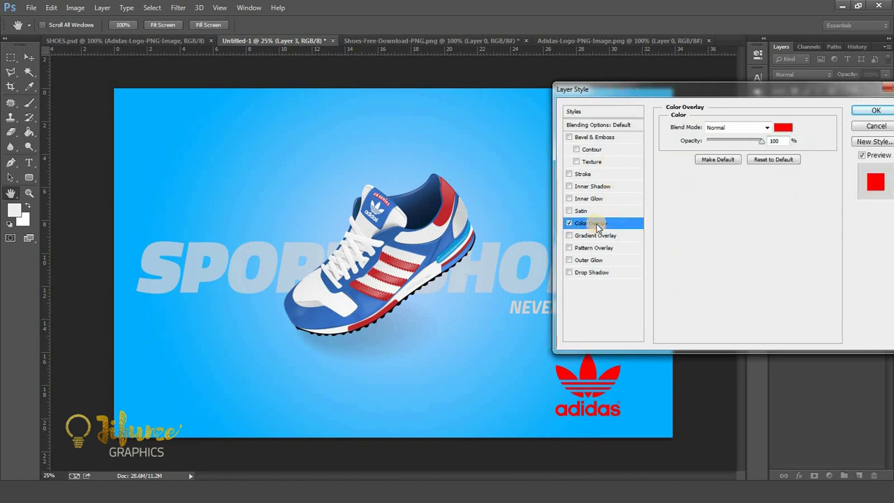
left_click(785, 128)
mouse_move(669, 238)
left_mouse_down()
mouse_move(599, 256)
mouse_move(543, 219)
mouse_move(543, 206)
left_mouse_up()
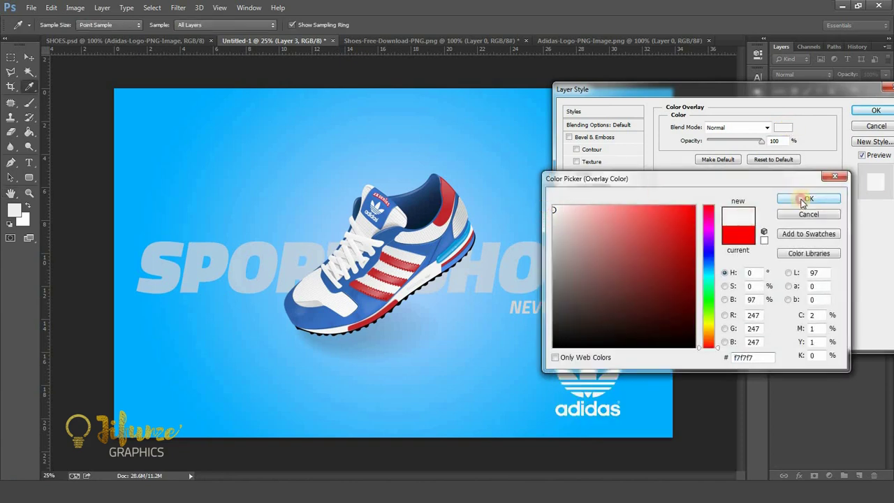
left_click(804, 199)
left_click(876, 110)
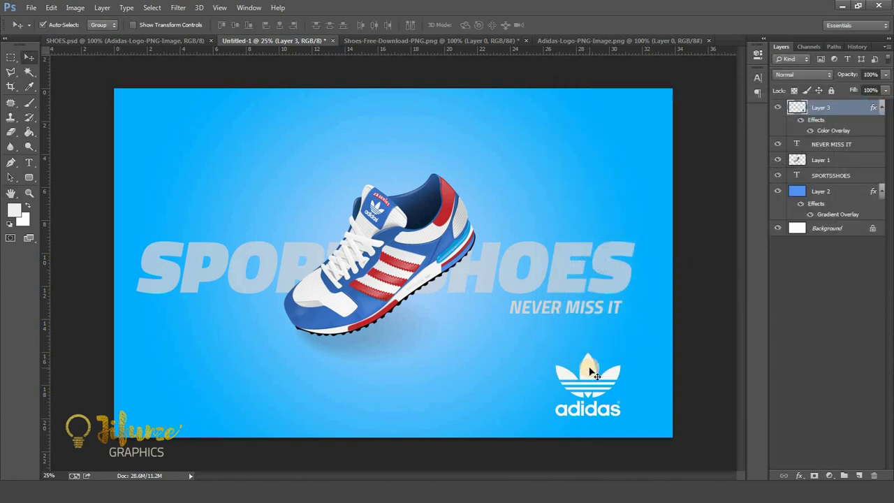
Scale the white adidas logo down to about 93% and shift it slightly left.
key("ctrl+t")
mouse_move(557, 352)
left_mouse_down()
mouse_move(560, 380)
mouse_move(554, 368)
left_mouse_up()
key("Return")
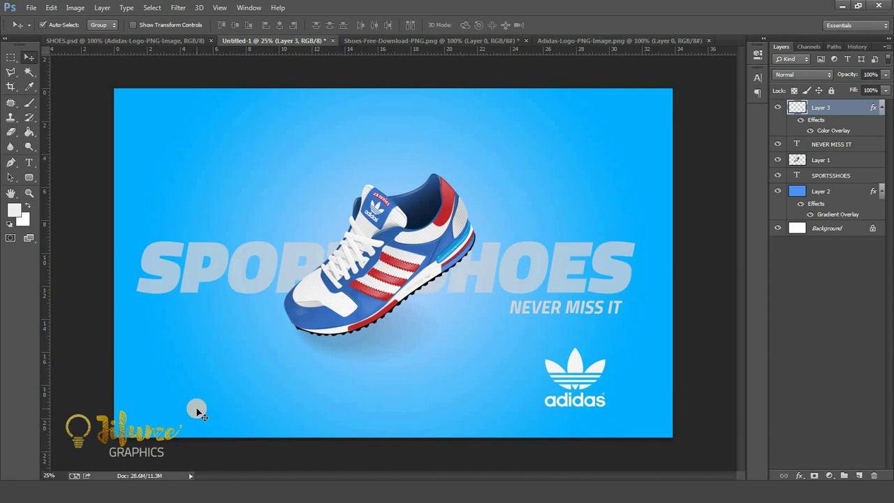
left_click(538, 312)
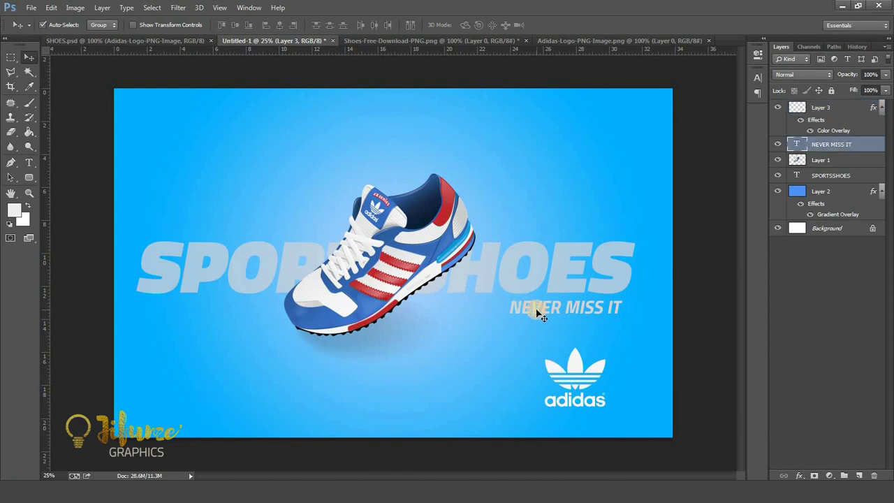
Duplicate the NEVER MISS IT layer and move the copy to the lower-left corner.
right_click(866, 146)
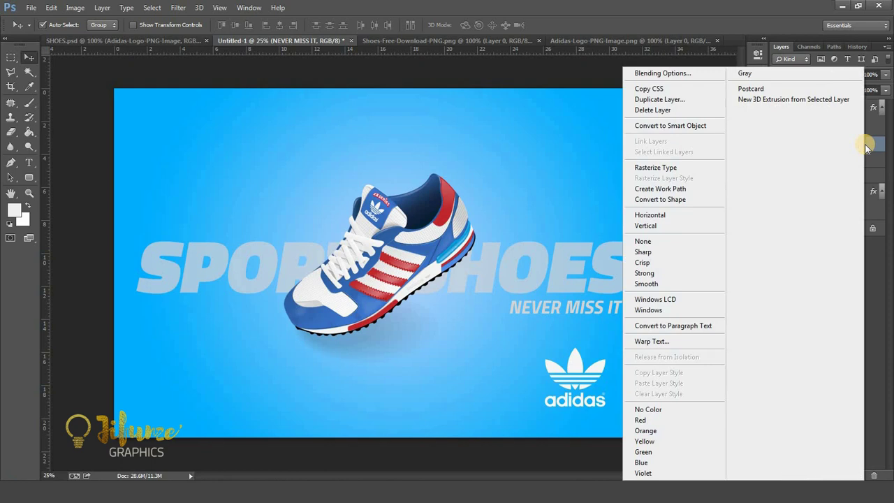
left_click(669, 102)
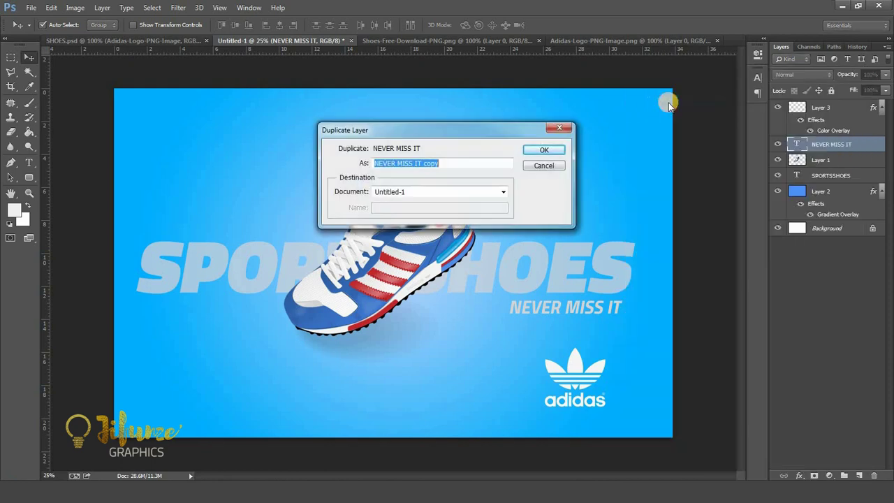
left_click(543, 150)
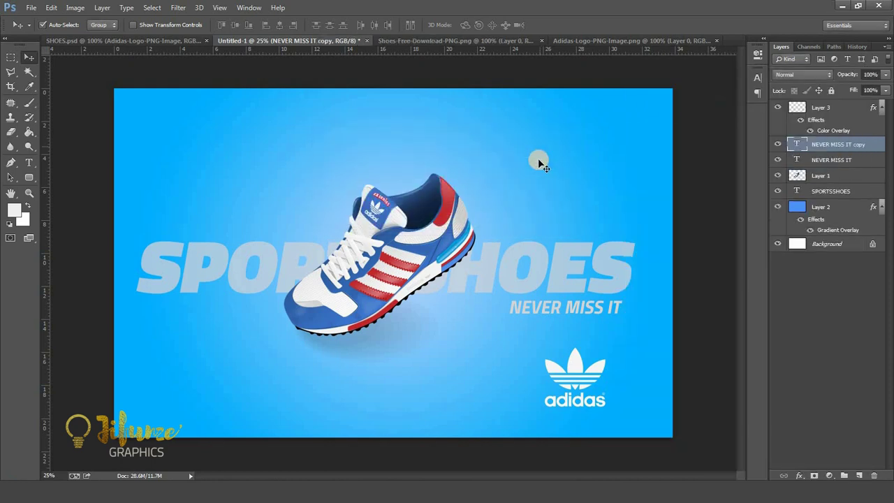
left_click_drag(543, 319, 171, 417)
Change the copied text to #JIFUNZEGRAPHICS and reduce its font size.
key("t")
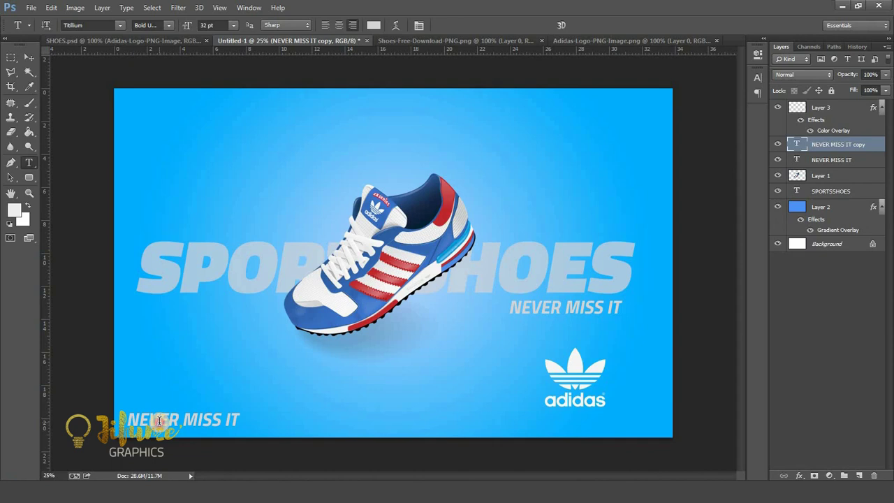
left_click(159, 419)
key("ctrl+a")
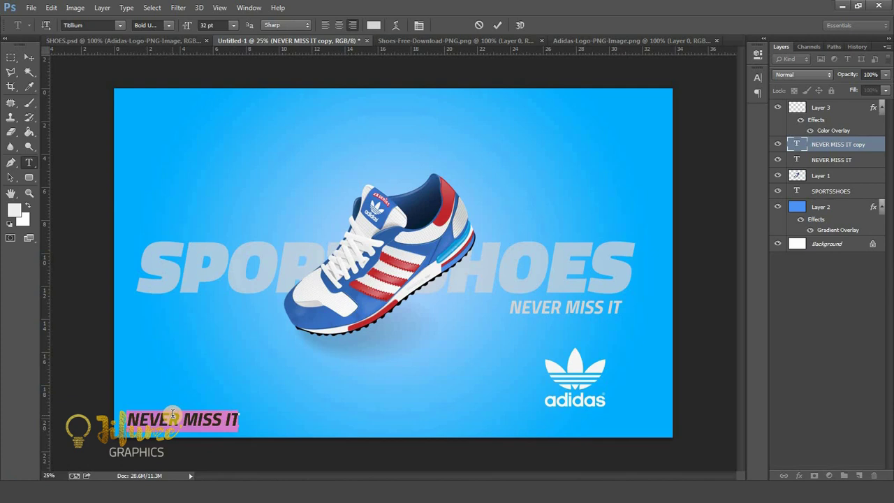
key("BackSpace")
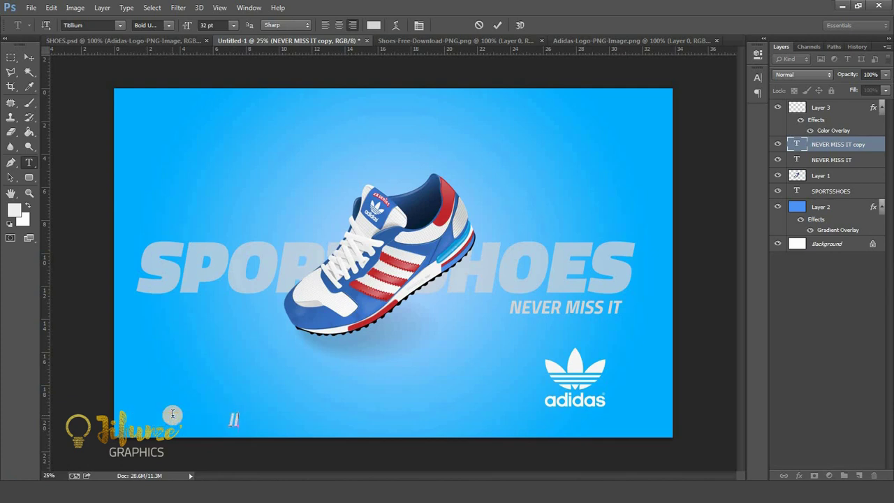
type("JIFUNZE")
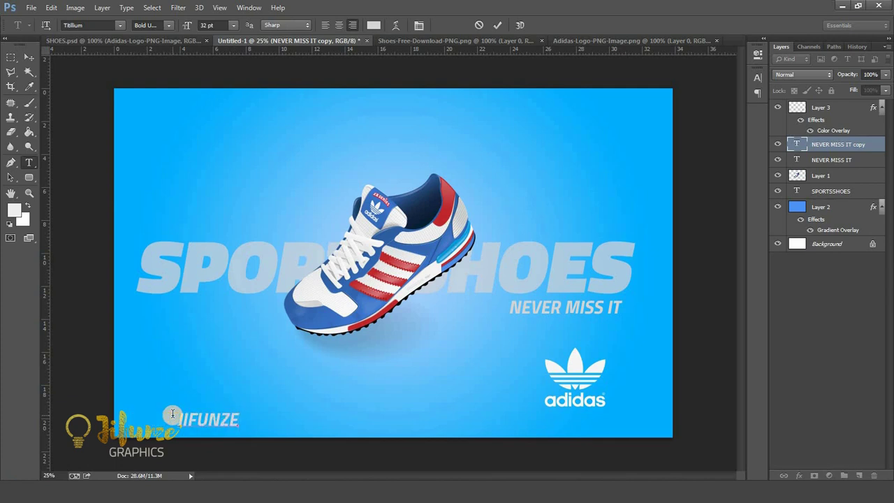
type("RA")
key("BackSpace")
key("BackSpace")
type("G")
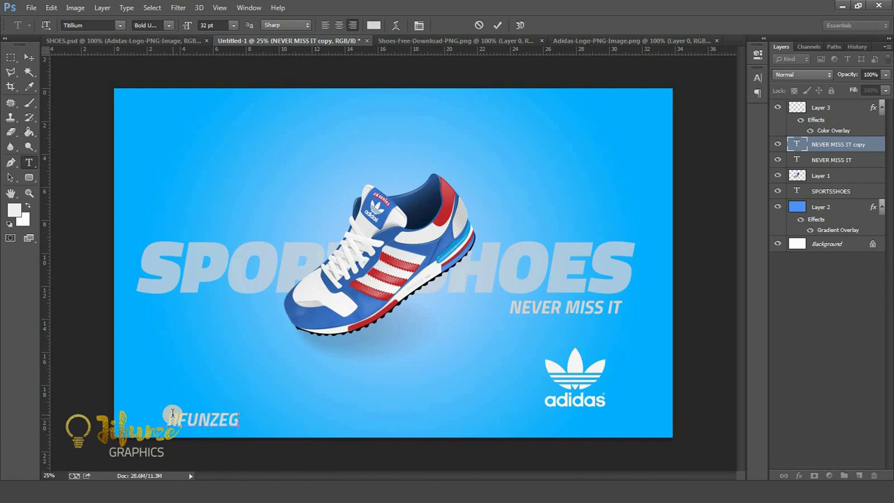
type("RAPHICS")
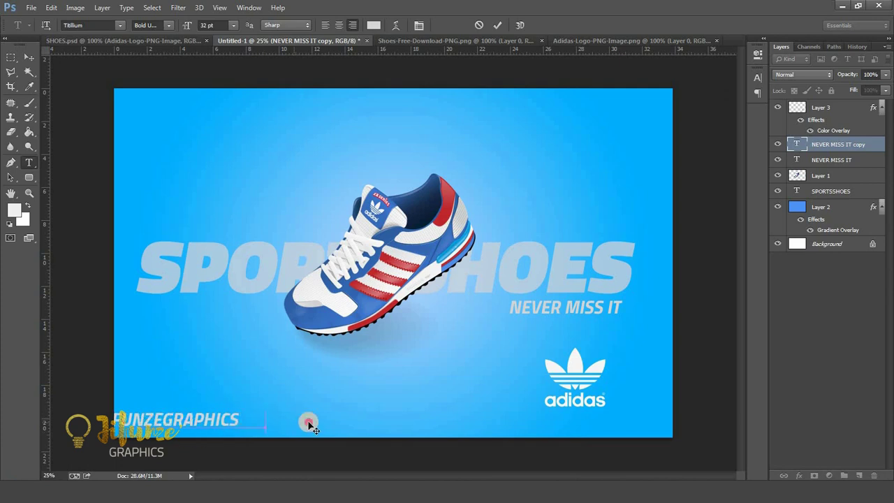
left_click_drag(309, 422, 354, 421)
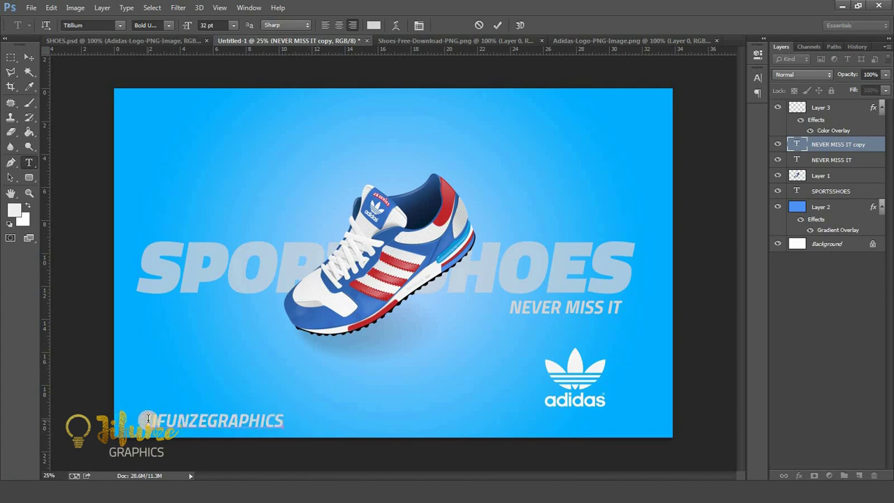
key("ctrl+a")
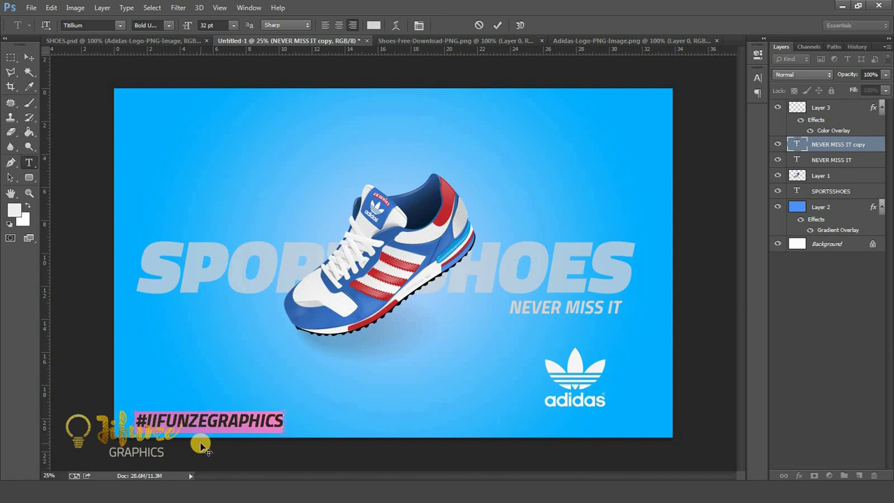
key("ctrl+shift+comma")
key("ctrl+shift+comma")
key("ctrl+shift+comma")
key("ctrl+shift+comma")
key("ctrl+shift+comma")
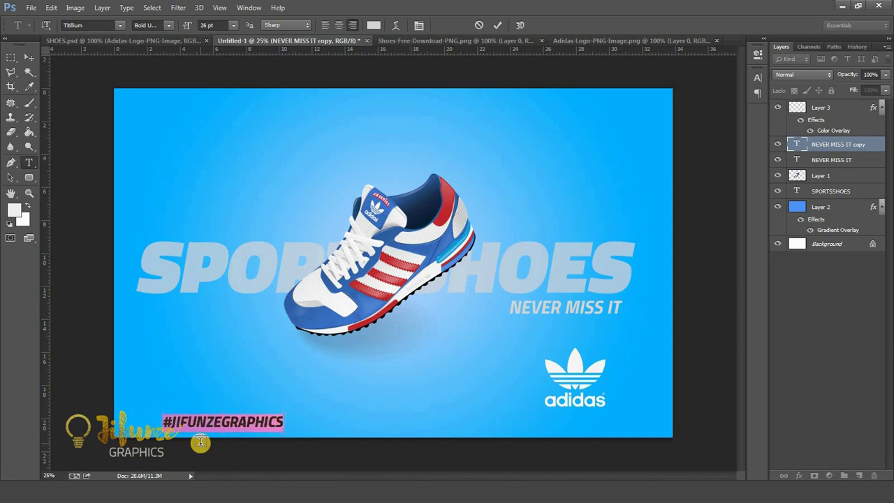
left_click(29, 57)
Nudge the hashtag left and up, the adidas logo right and down, and the shoe slightly.
left_click_drag(246, 424, 206, 415)
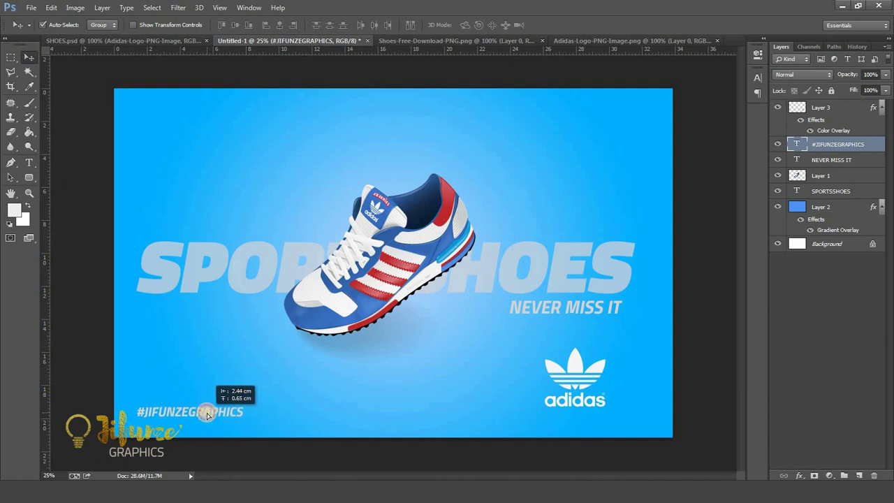
left_click_drag(574, 368, 591, 382)
left_click_drag(402, 246, 415, 254)
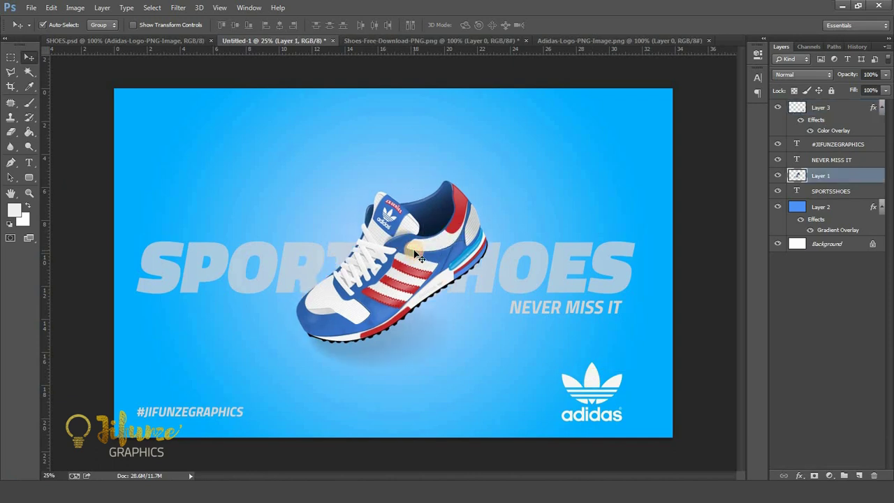
In SHOES.psd, toggle Layer 2's visibility repeatedly to study the white glow.
left_click(130, 39)
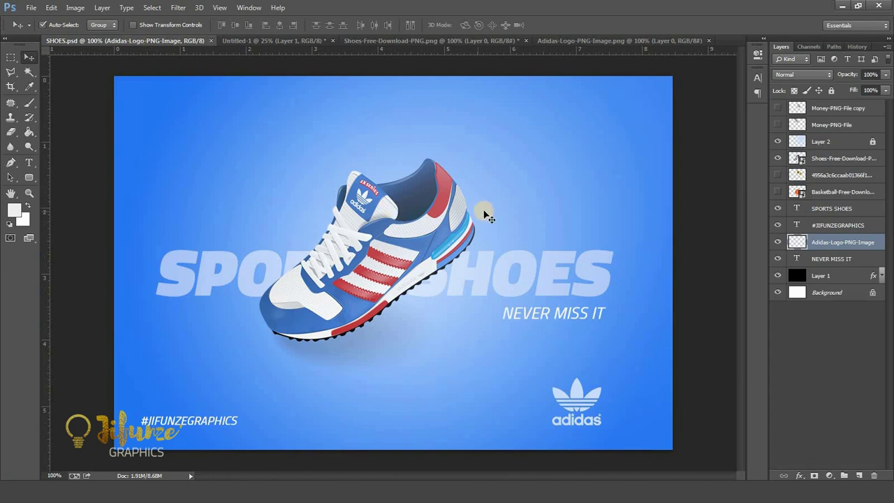
left_click(475, 168)
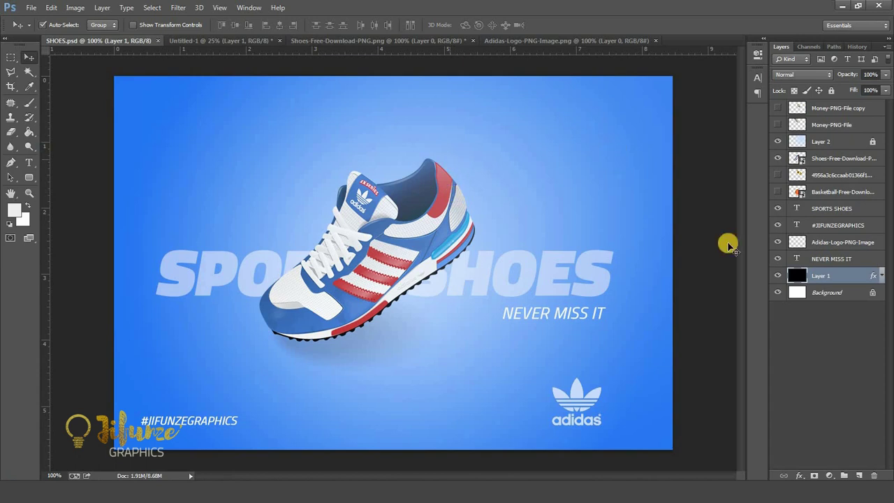
left_click(838, 142)
left_click(831, 90)
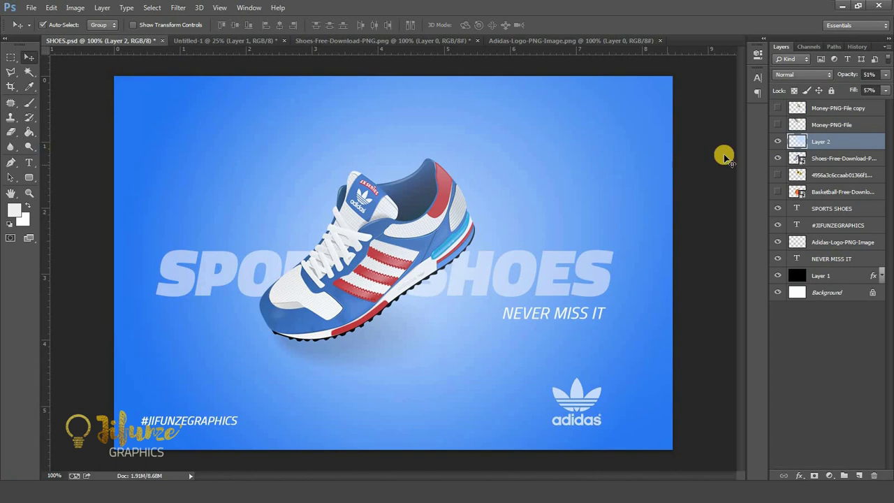
left_click(777, 142)
left_click(778, 142)
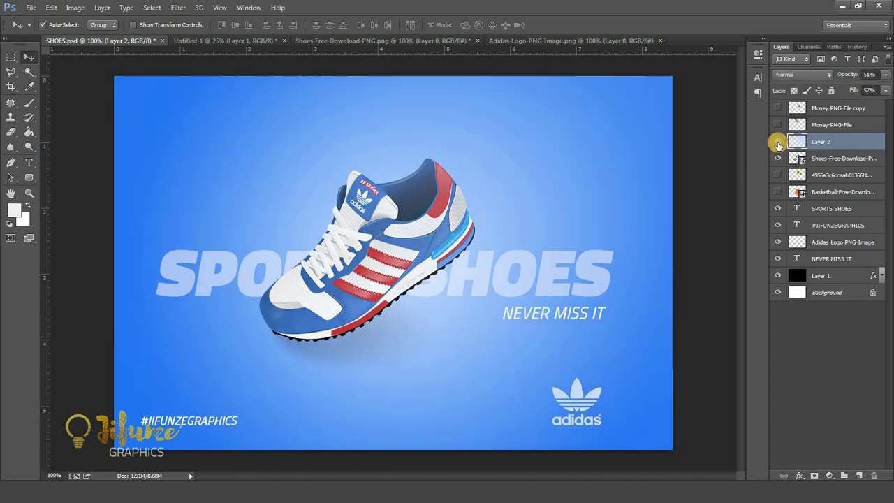
left_click(778, 142)
left_click(778, 142)
left_click(778, 142)
left_click(777, 142)
left_click(778, 143)
left_click(777, 143)
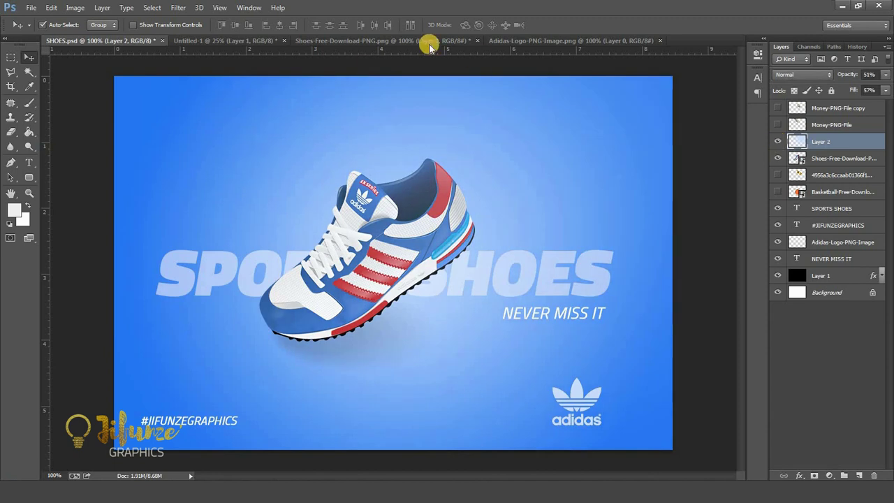
Back in Untitled-1, nudge the shoe slightly up and left and select Layer 3.
left_click(244, 40)
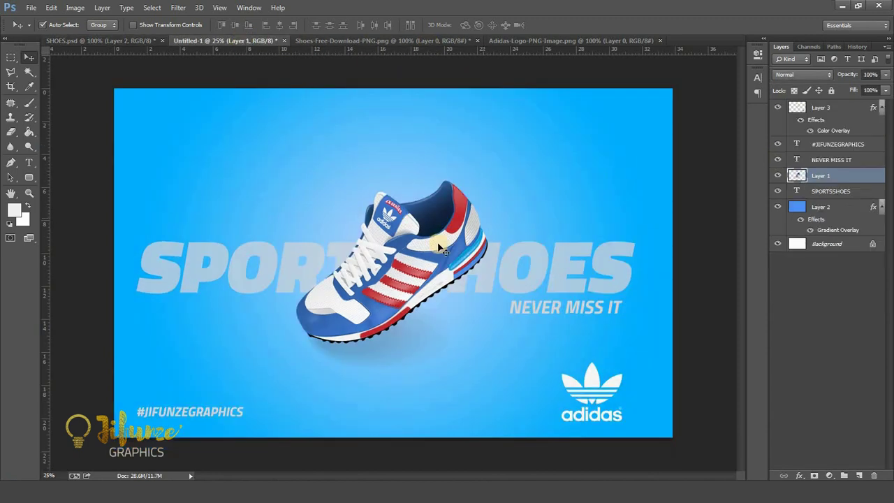
left_click_drag(441, 245, 436, 242)
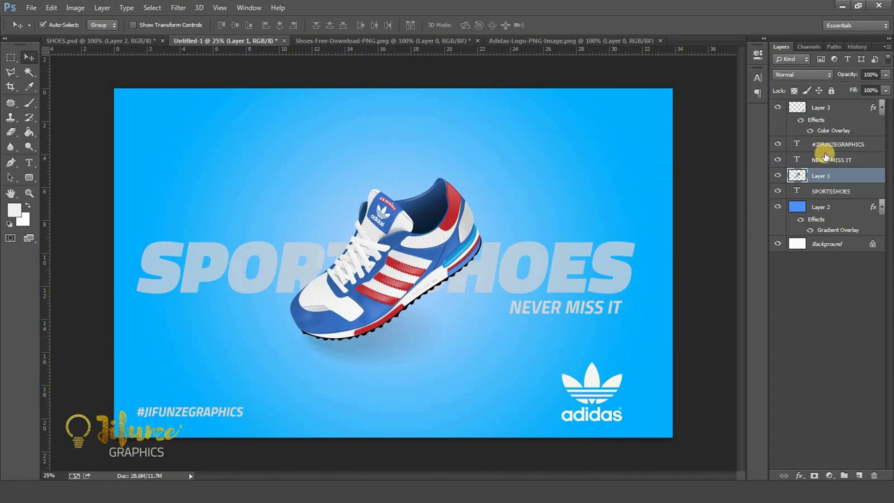
left_click(851, 104)
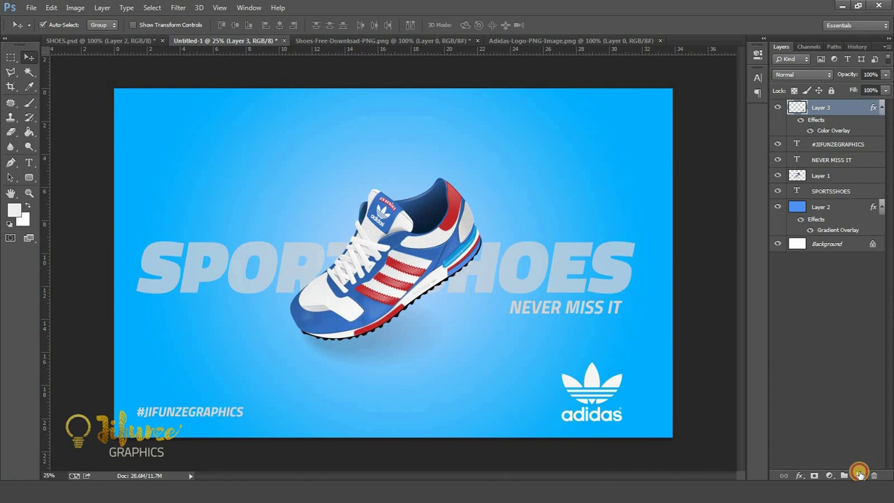
Add a new empty layer on top and set the foreground colour to off-white eceff2.
left_click(859, 474)
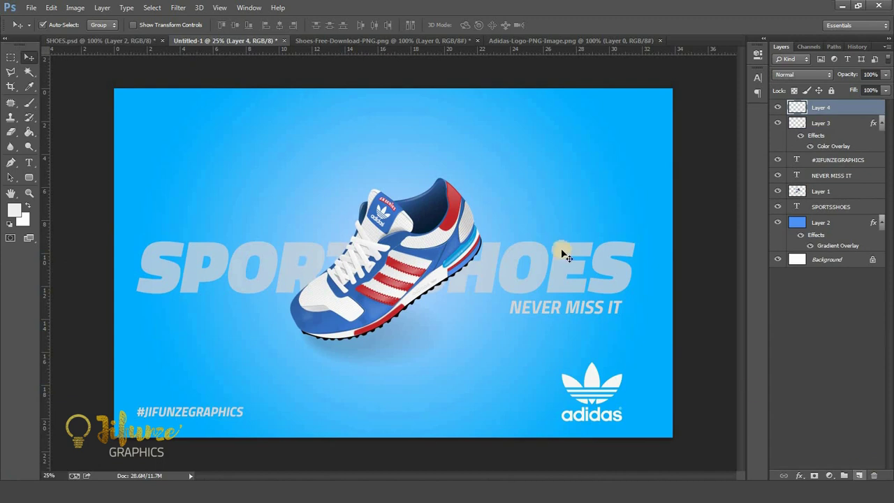
left_click(13, 210)
left_click(557, 213)
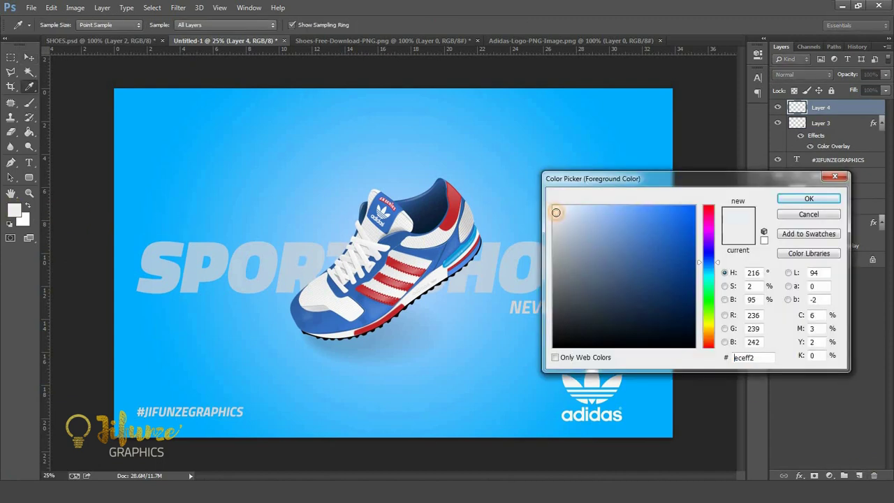
left_click(812, 201)
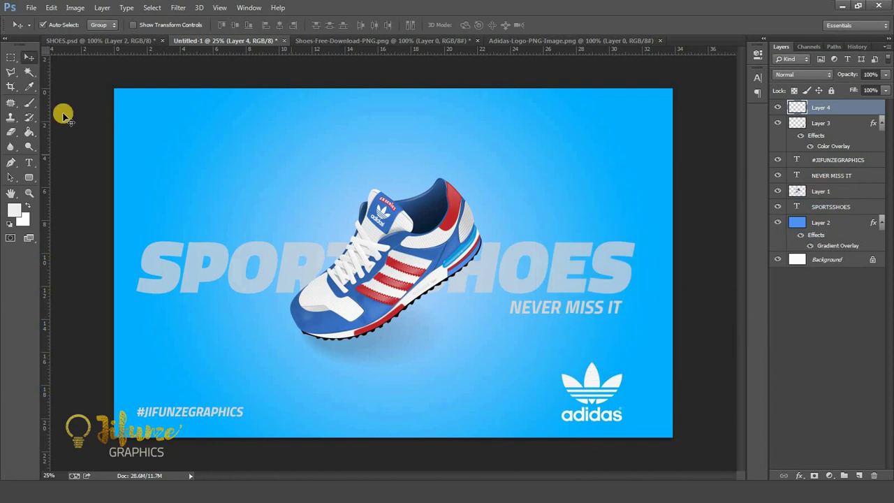
Select the Brush tool and set its hardness to 0%.
left_click(23, 100)
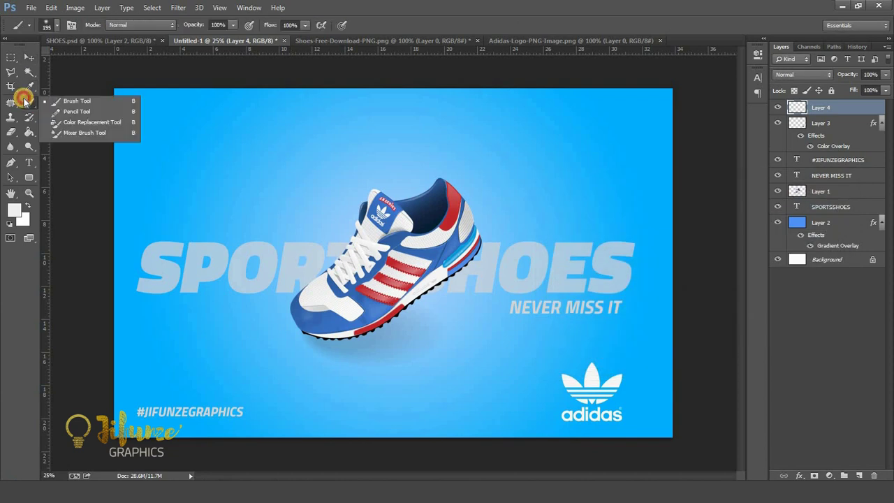
left_click(70, 100)
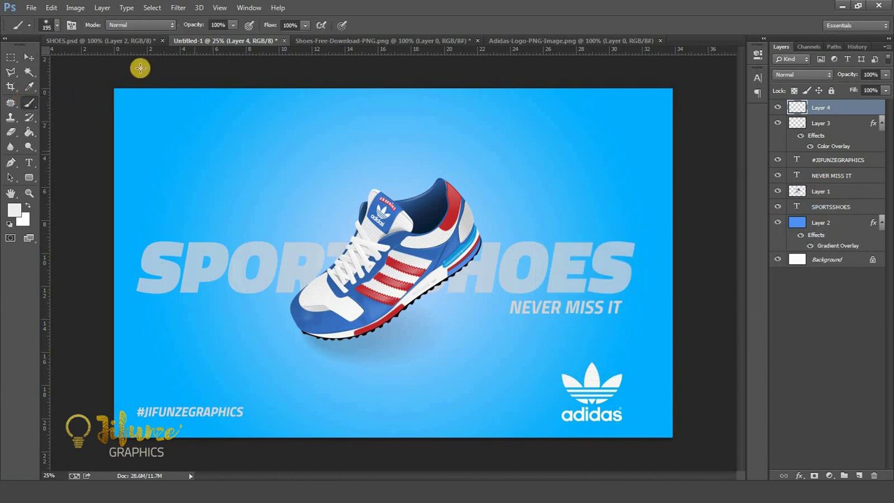
left_click(56, 25)
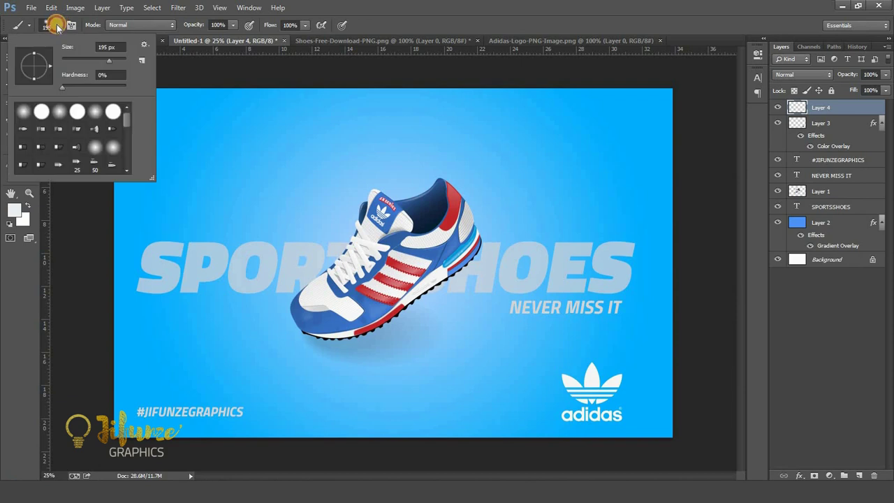
left_click(61, 88)
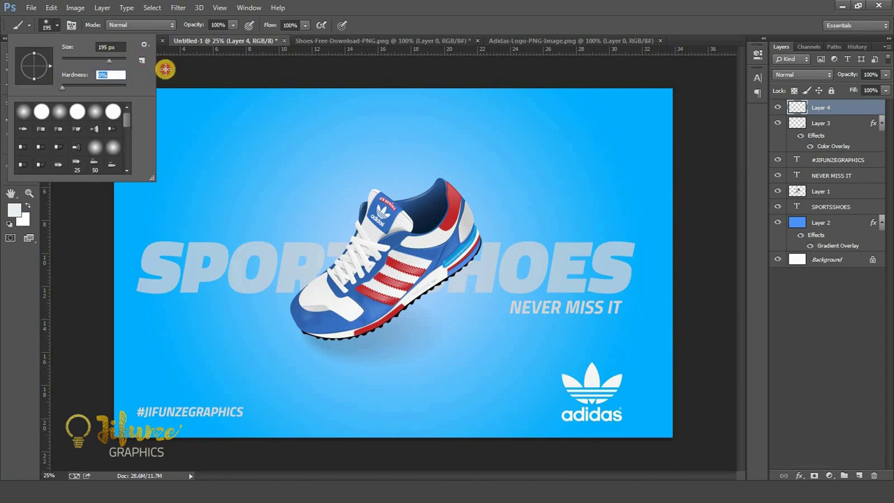
left_click(198, 81)
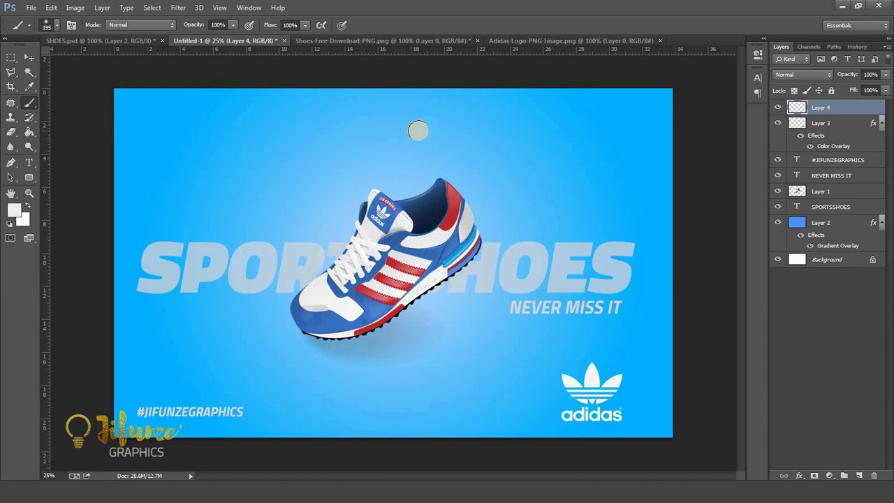
Enlarge the brush to about 2400 px and dab soft off-white glow over the shoe's upper right.
key("bracketright")
key("bracketright")
key("bracketright")
key("bracketleft")
key("bracketleft")
key("bracketright")
key("bracketright")
key("bracketright")
key("bracketright")
key("bracketright")
key("bracketright")
key("bracketright")
key("bracketright")
key("bracketright")
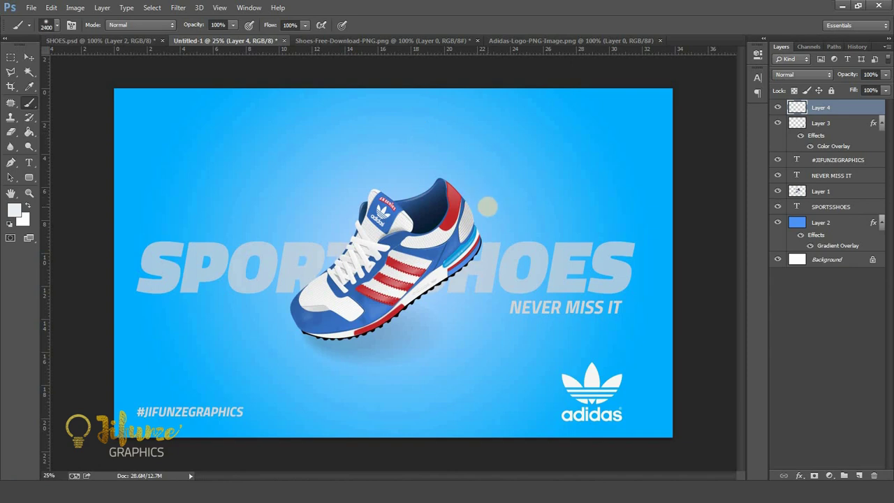
left_click(498, 188)
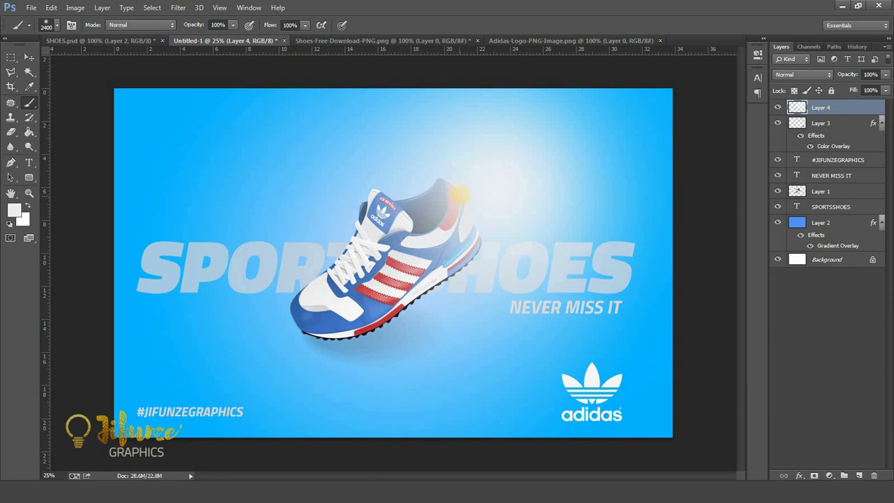
left_click(462, 193)
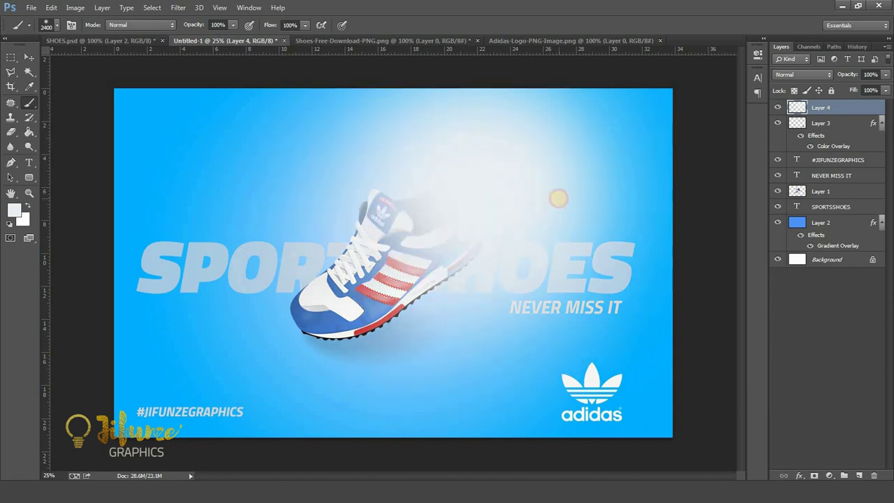
left_click(559, 199)
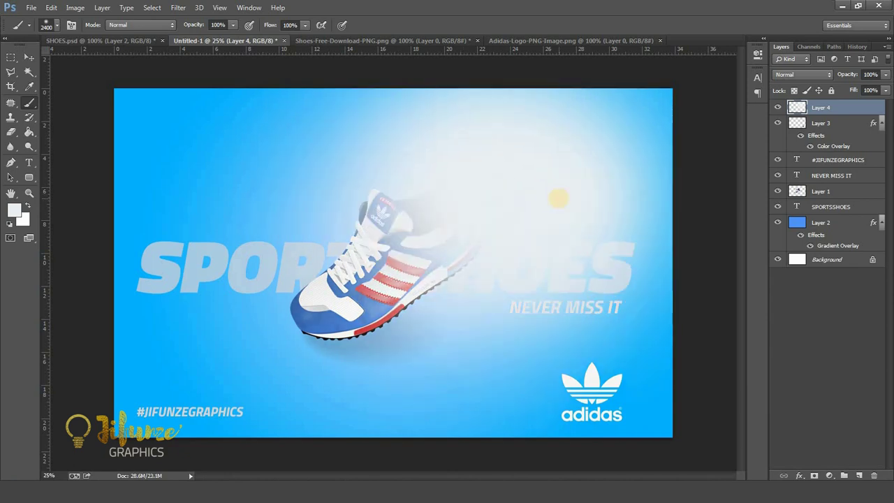
left_click(27, 57)
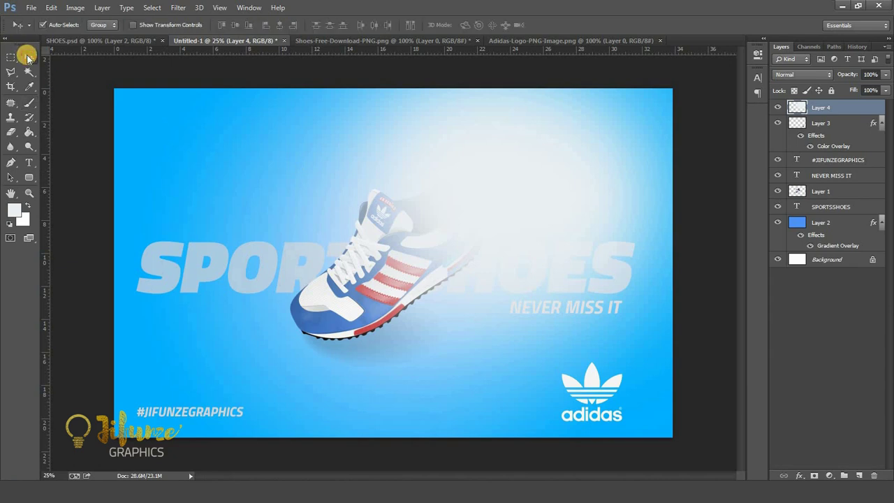
Lower Layer 4's opacity to 51% and compare the glow against the SHOES.psd reference.
left_click(886, 75)
left_click_drag(881, 88, 859, 92)
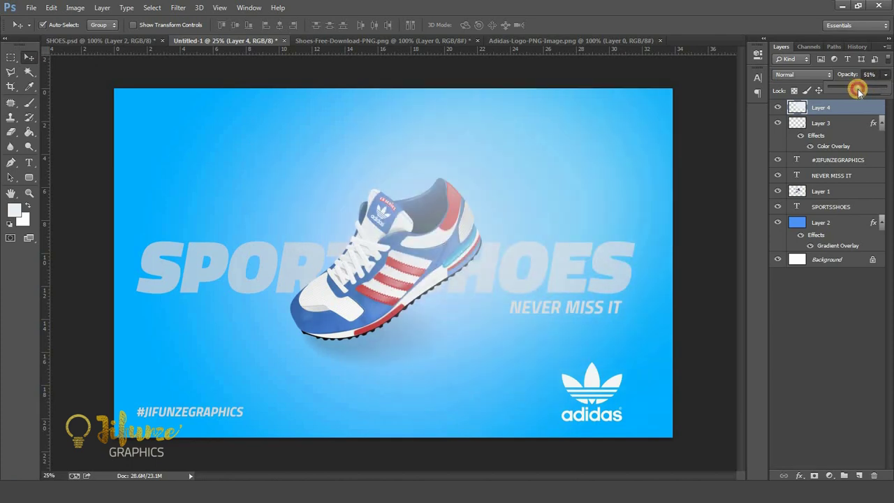
left_click(505, 196)
left_click(778, 106)
left_click(778, 106)
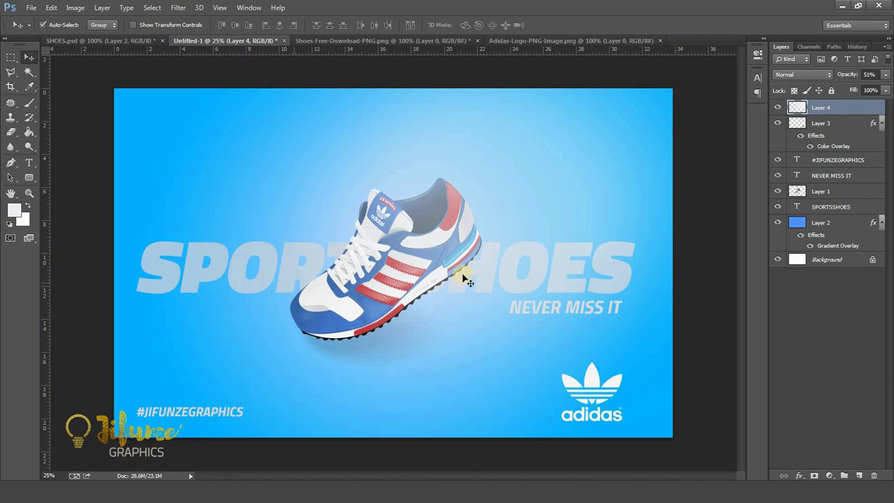
left_click(106, 40)
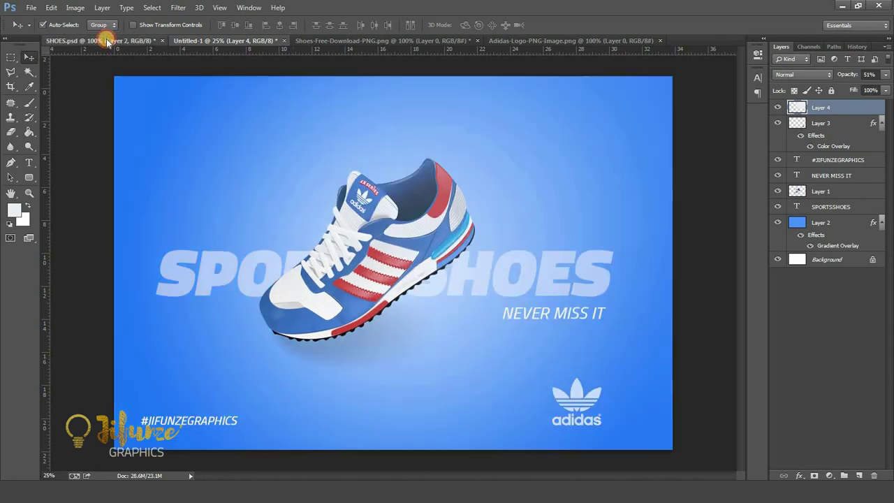
left_click(209, 39)
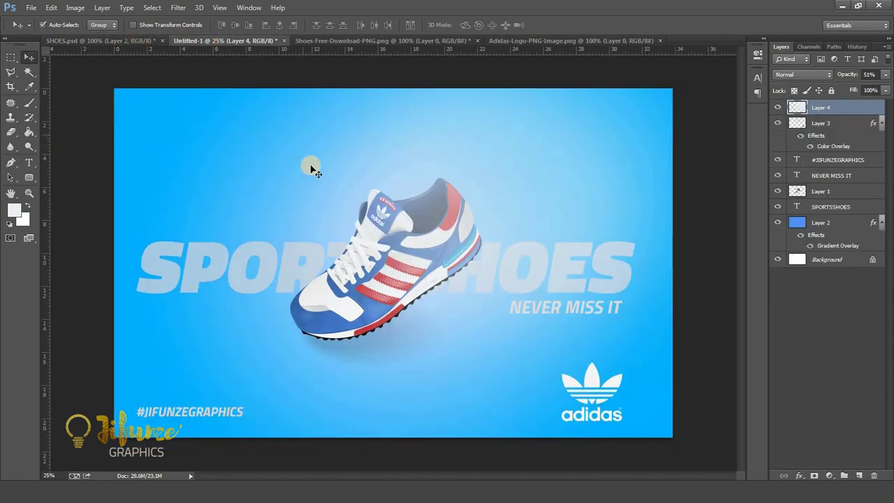